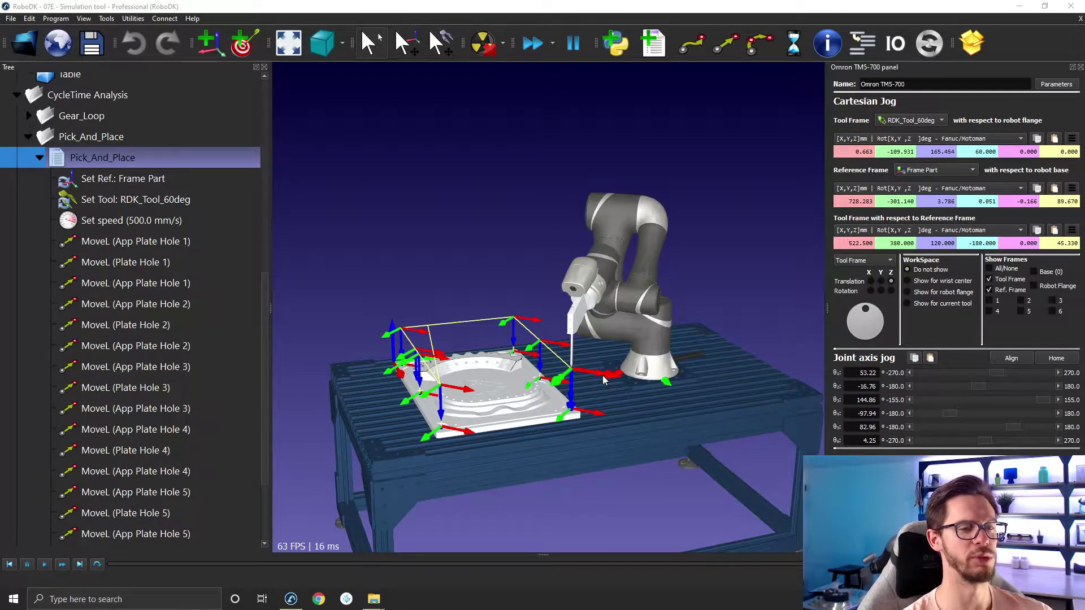
right_drag(602, 378, 577, 364)
right_drag(588, 248, 719, 194)
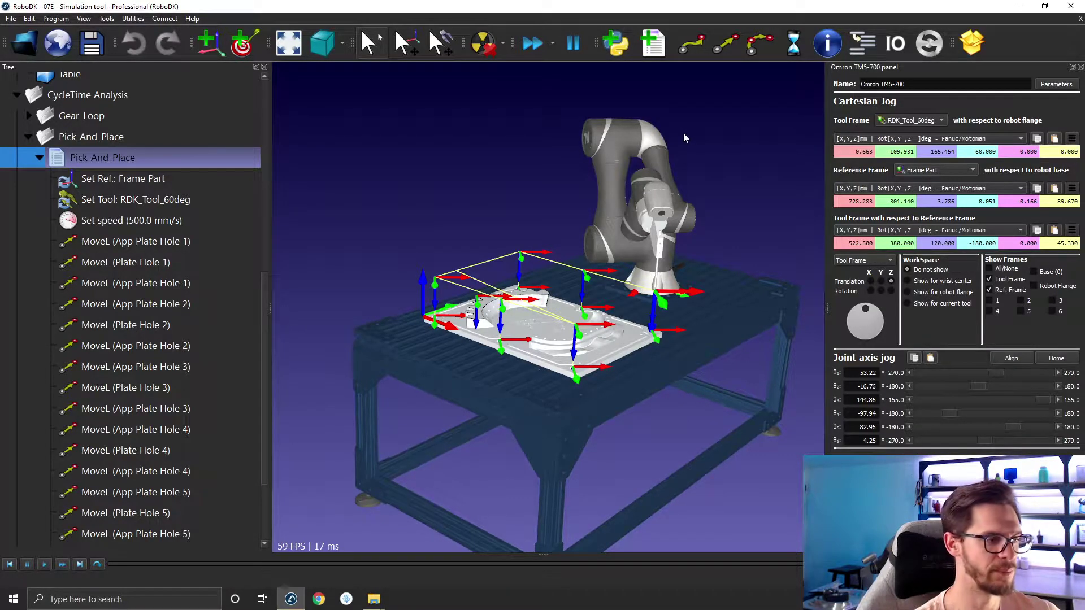
key(ctrl+super+Right)
key(ctrl+super+Right)
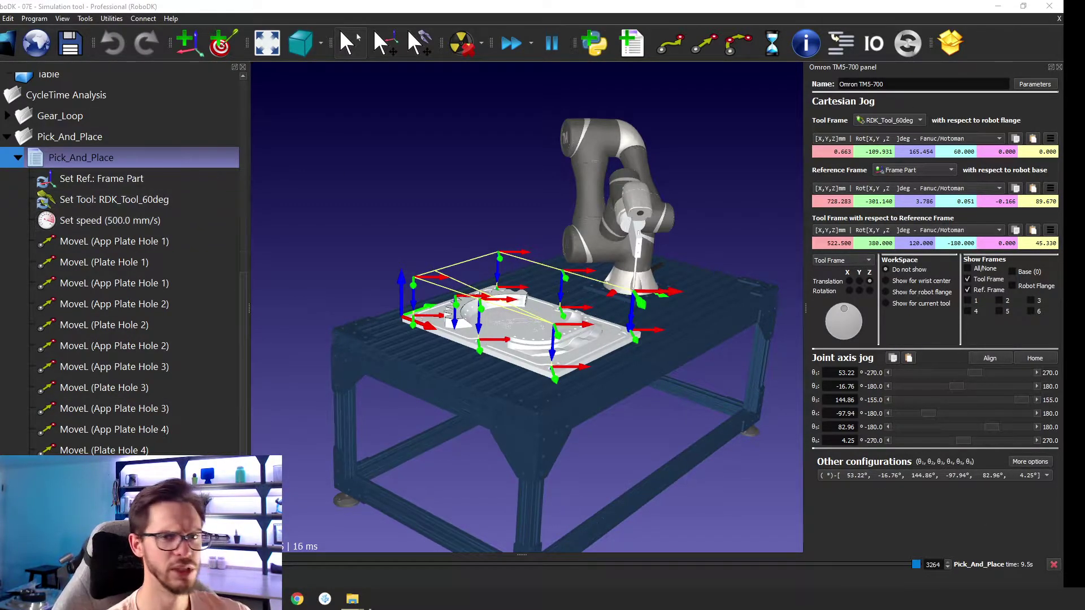
Set the Omron TM5-700's speed to 50 mm/s, acceleration to 150 mm/s² and joint acceleration to 150 deg/s².
click(1035, 84)
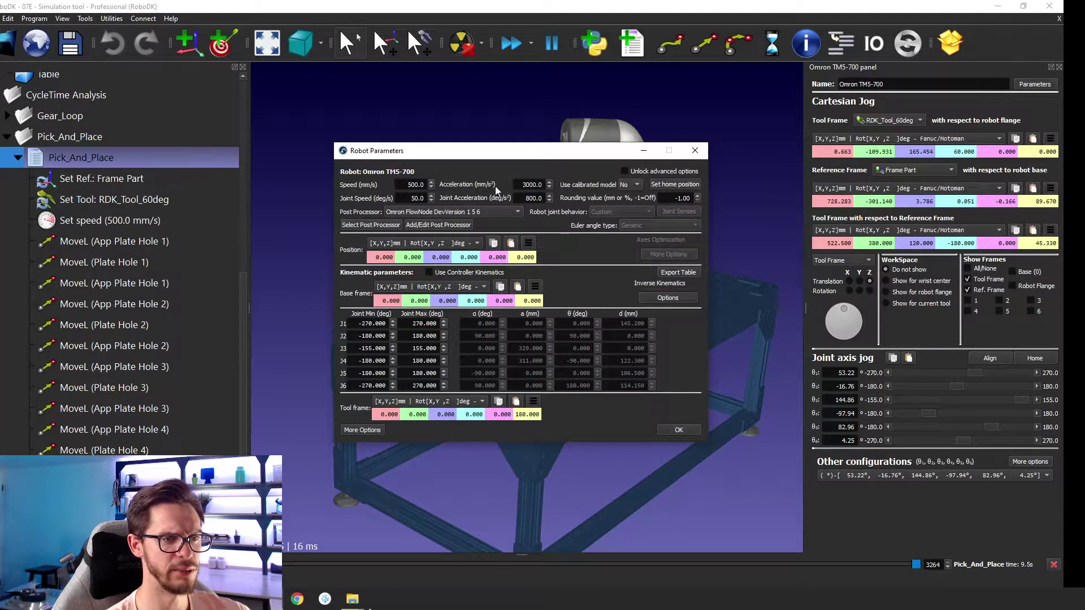
drag(400, 187, 430, 185)
text(50)
drag(513, 184, 544, 184)
text(150)
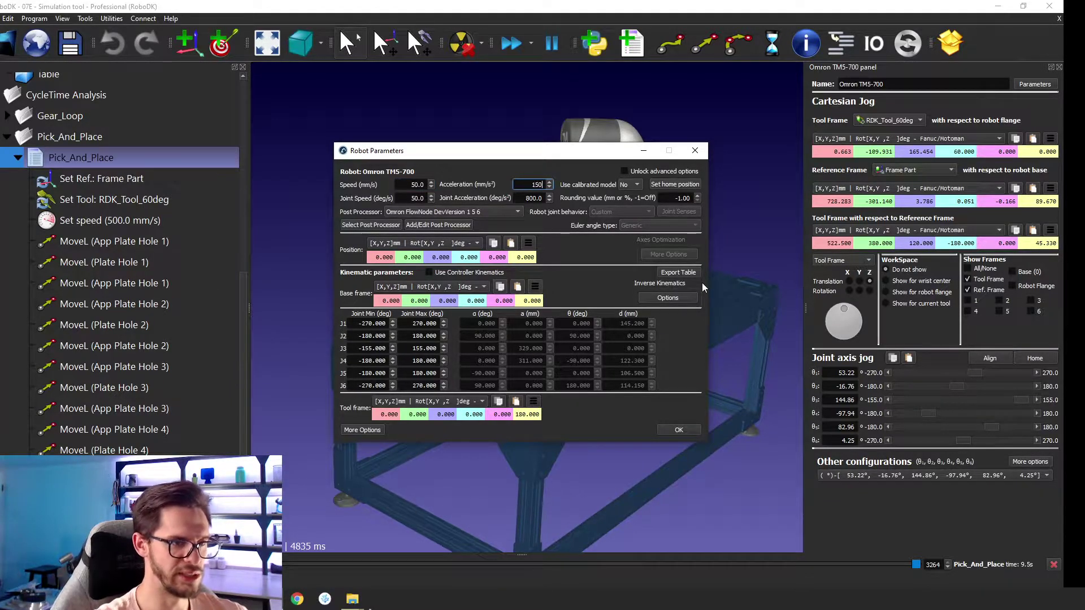
click(526, 198)
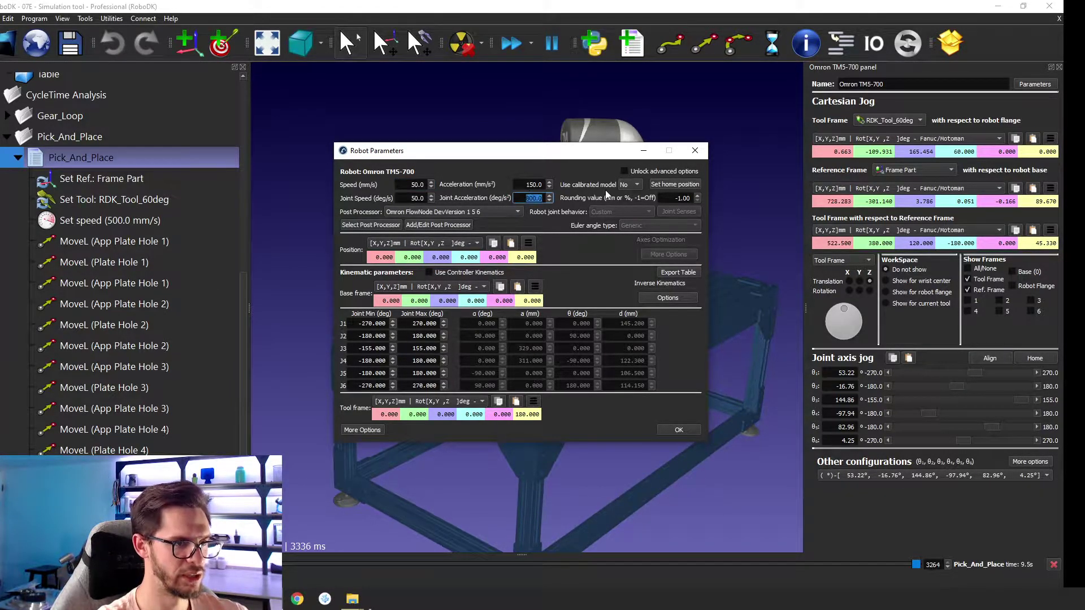
text(150)
key(Return)
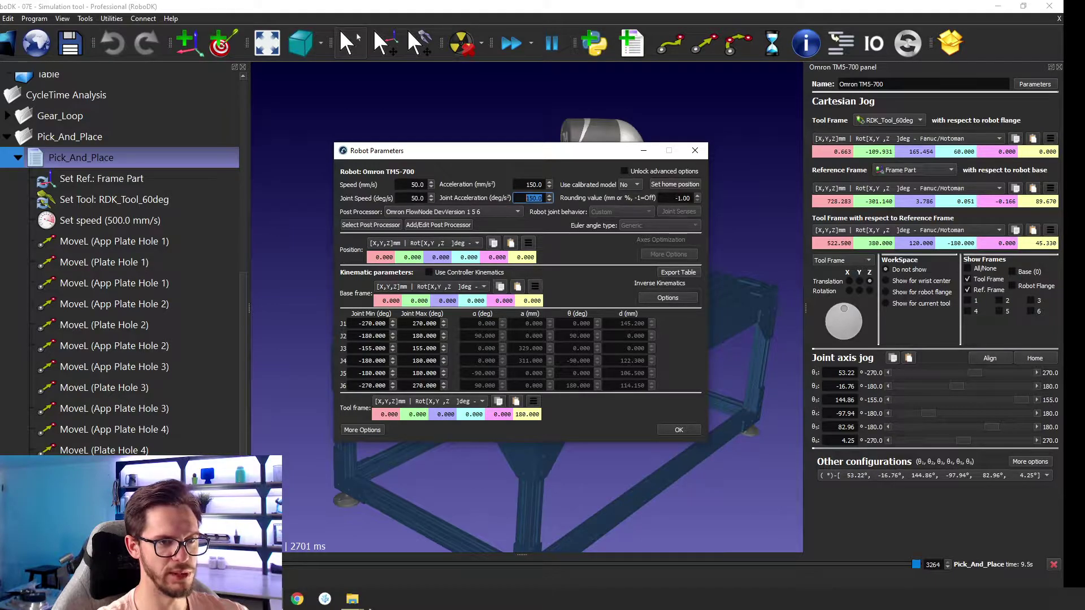
click(695, 150)
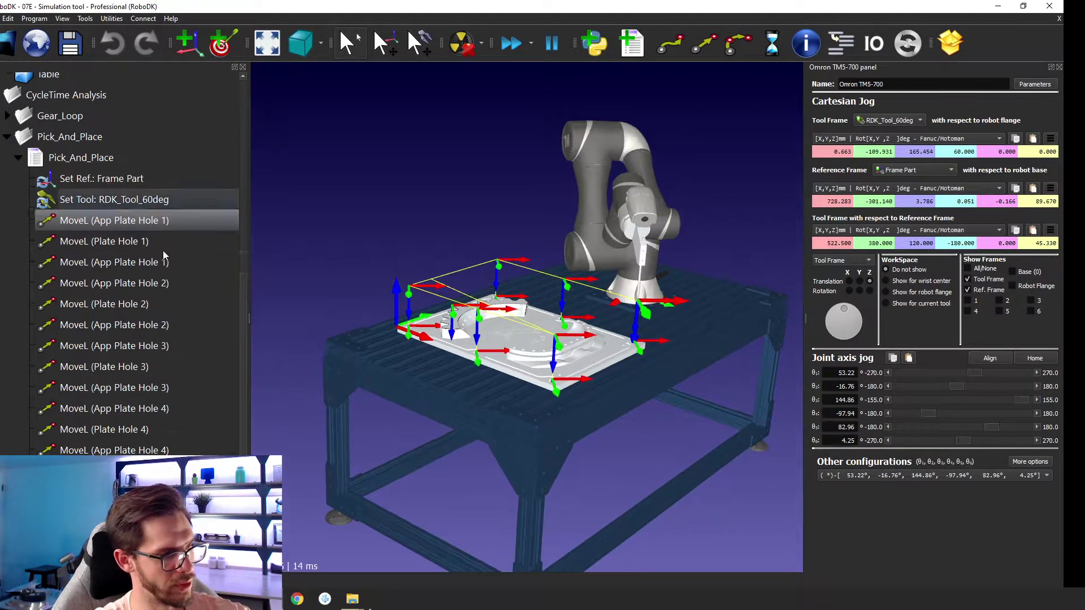
Convert all MoveL instructions in the Pick_And_Place program to joint moves (MoveJ).
click(85, 222)
shift+click(113, 555)
scroll(113, 555, down, 2)
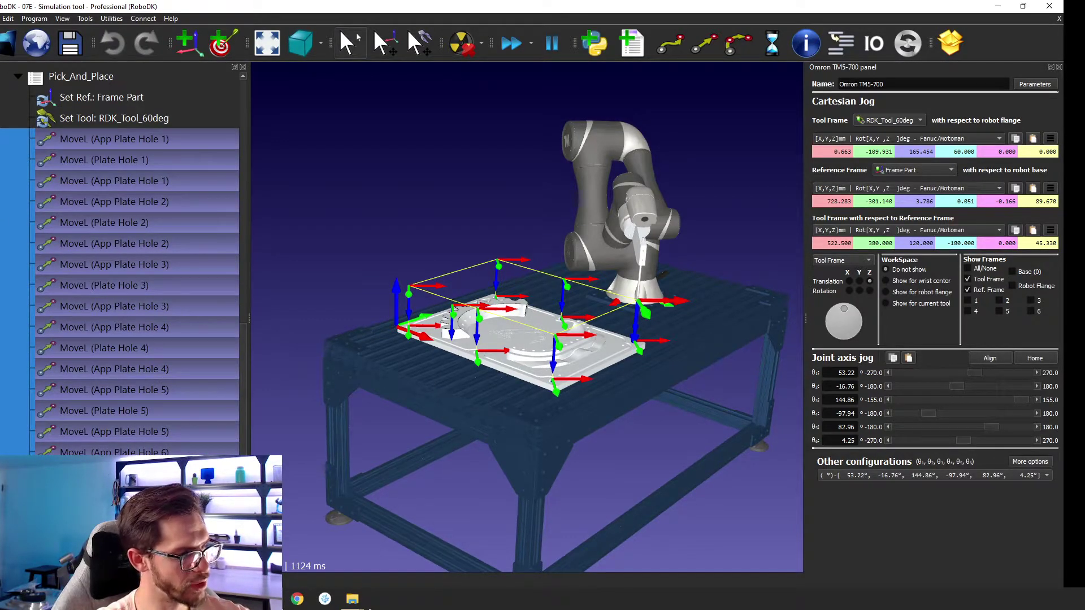
scroll(195, 205, up, 1)
Run the Pick_And_Place program with its joint moves to measure the cycle time.
click(95, 137)
double_click(95, 137)
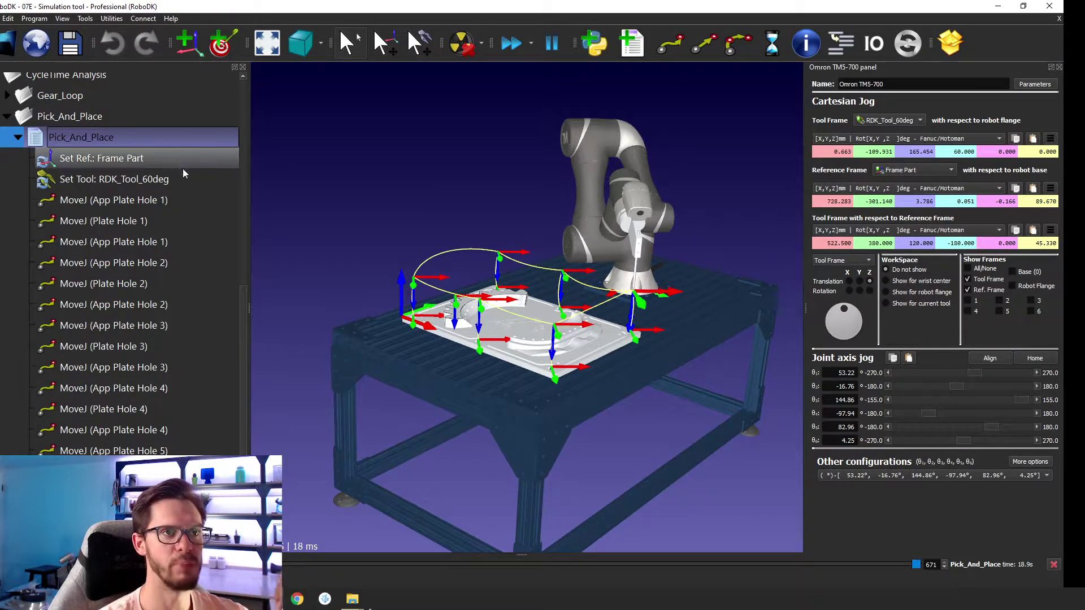
click(311, 192)
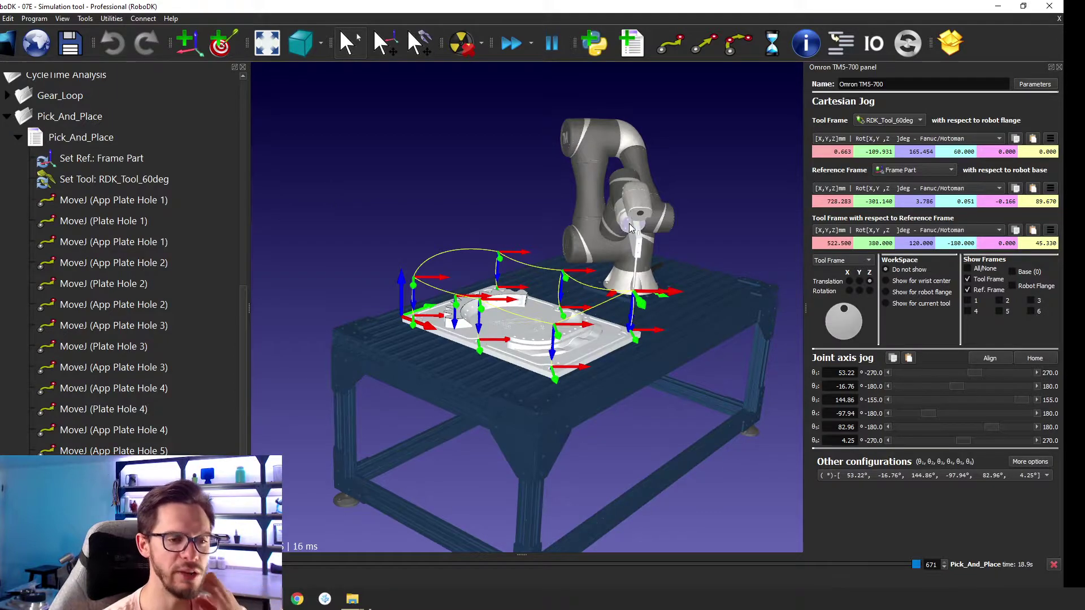
Raise the robot tool to about Z 365 mm above the part and rerun Pick_And_Place from there.
scroll(631, 228, up, 5)
scroll(636, 314, down, 3)
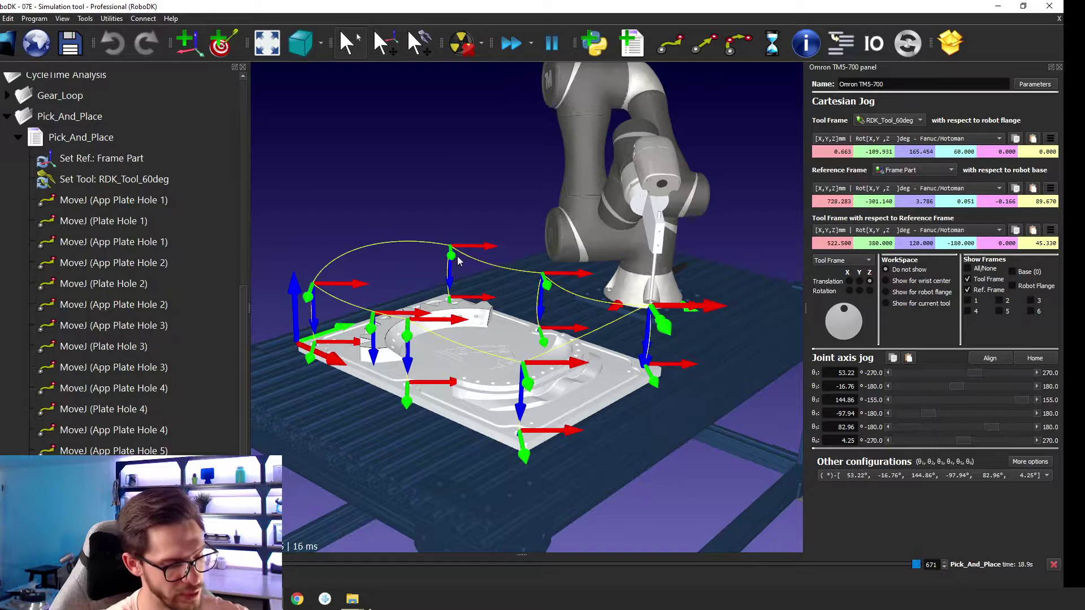
alt+drag(649, 363, 665, 169)
click(141, 135)
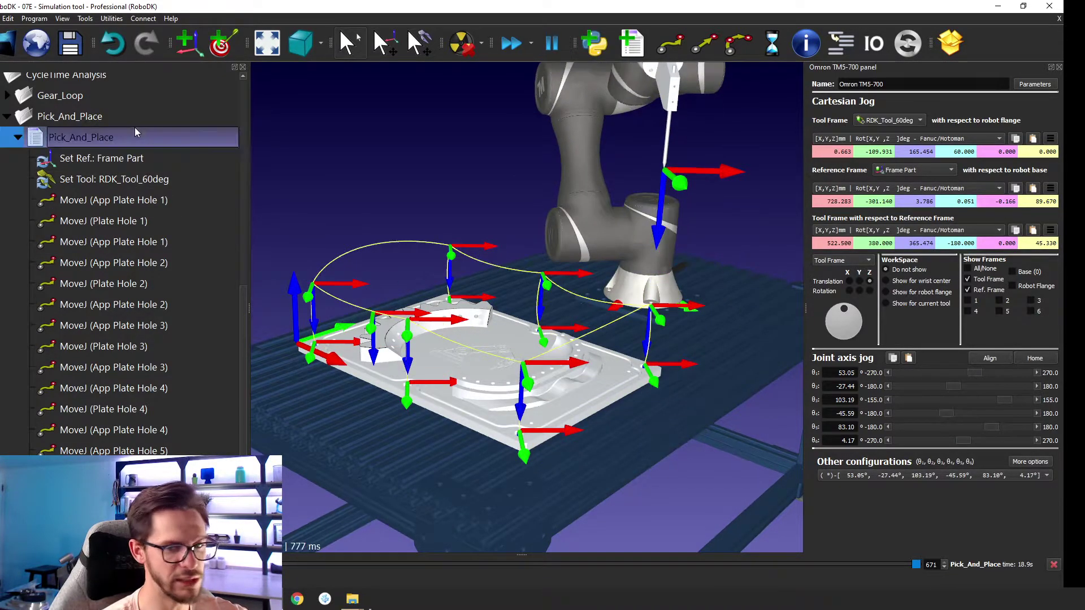
double_click(134, 127)
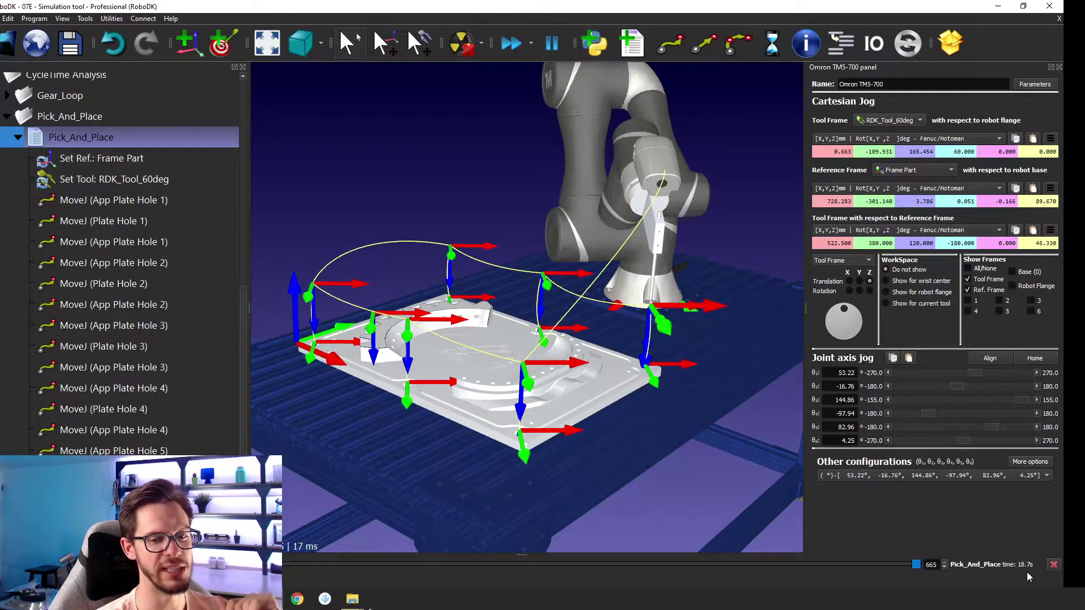
Switch to normal simulation speed, rerun Pick_And_Place for comparison, and restore fast simulation.
click(512, 45)
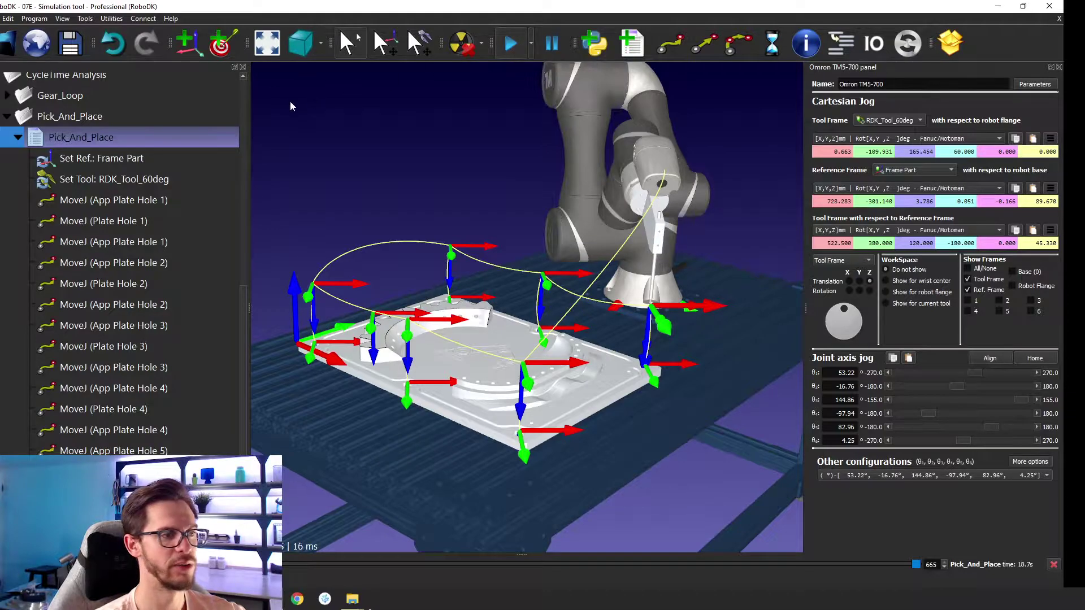
click(106, 141)
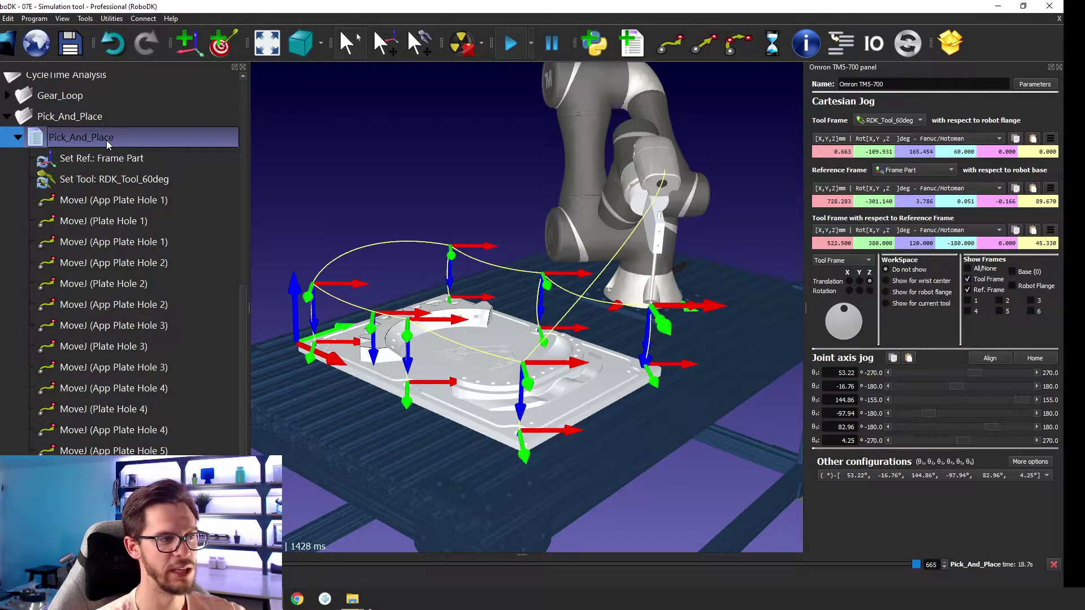
double_click(106, 140)
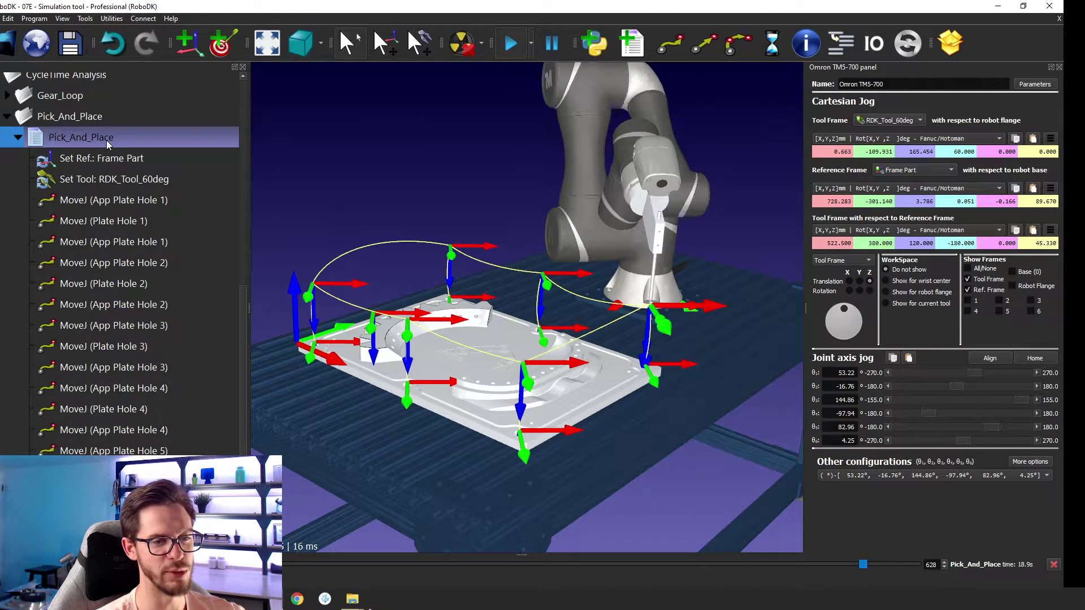
click(507, 50)
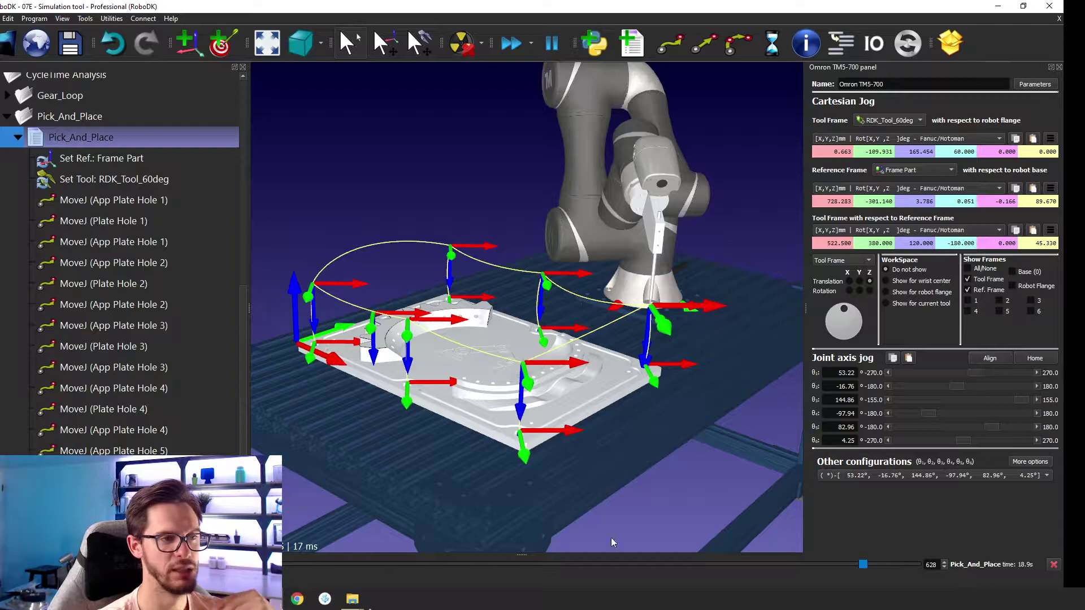
Advance the simulation timeline to its end and review the Pick_And_Place instruction list.
drag(865, 564, 932, 567)
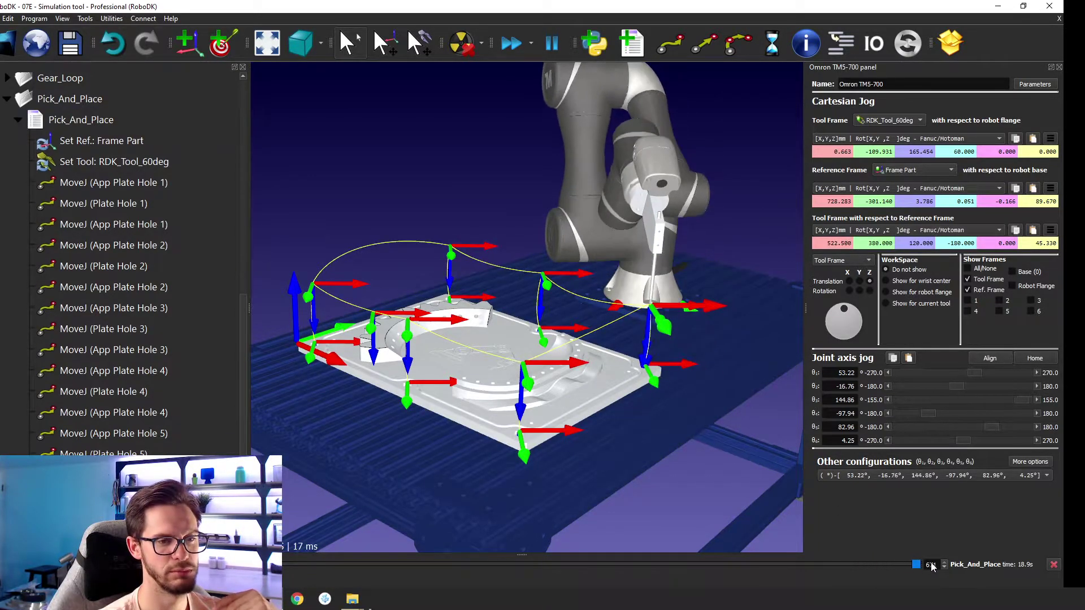
scroll(210, 378, up, 4)
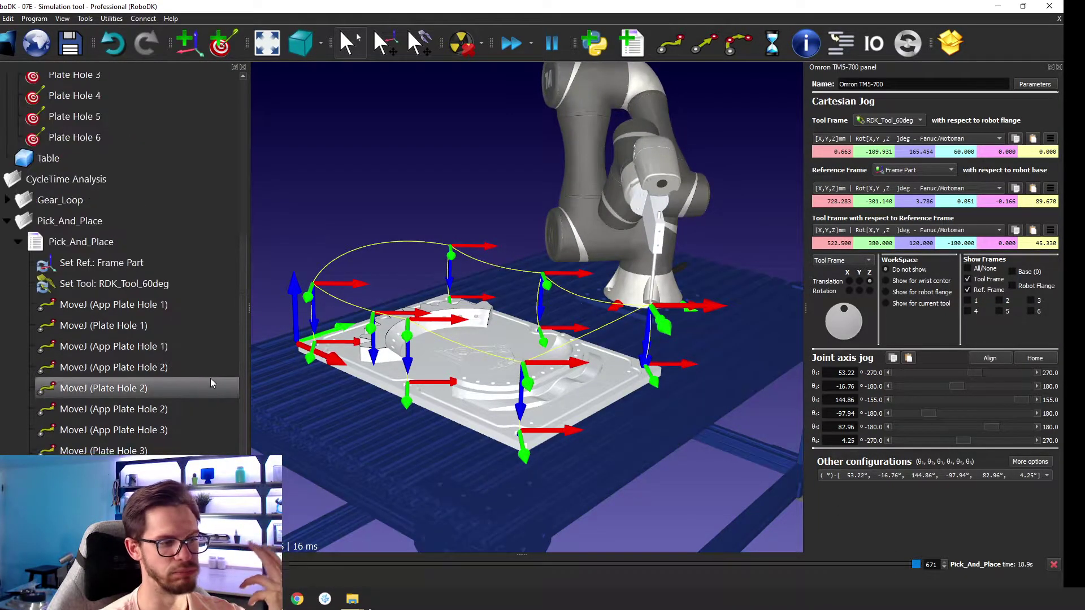
scroll(216, 375, down, 5)
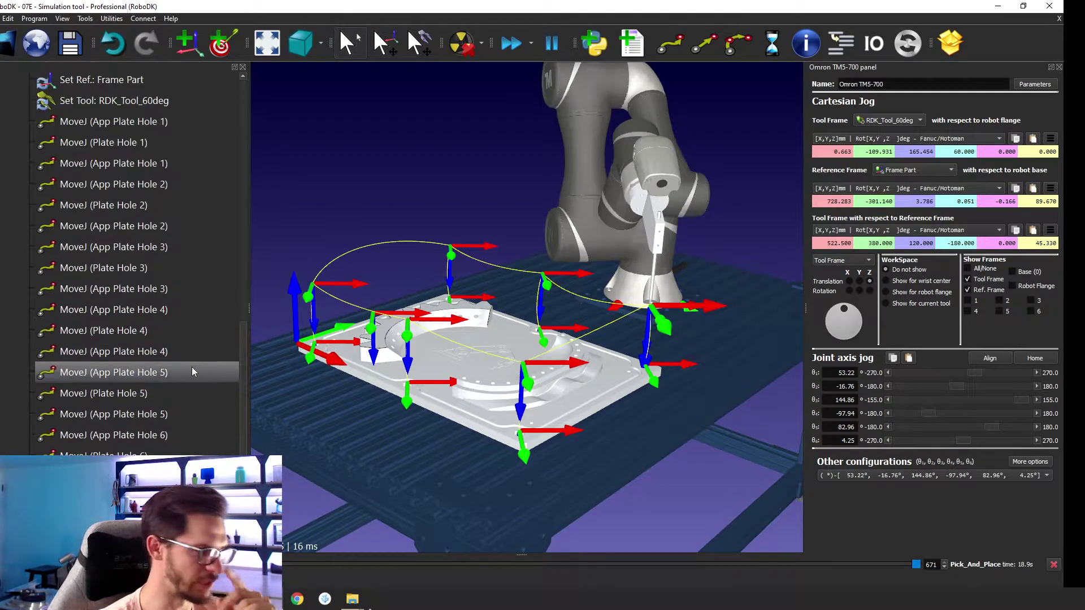
scroll(192, 367, up, 2)
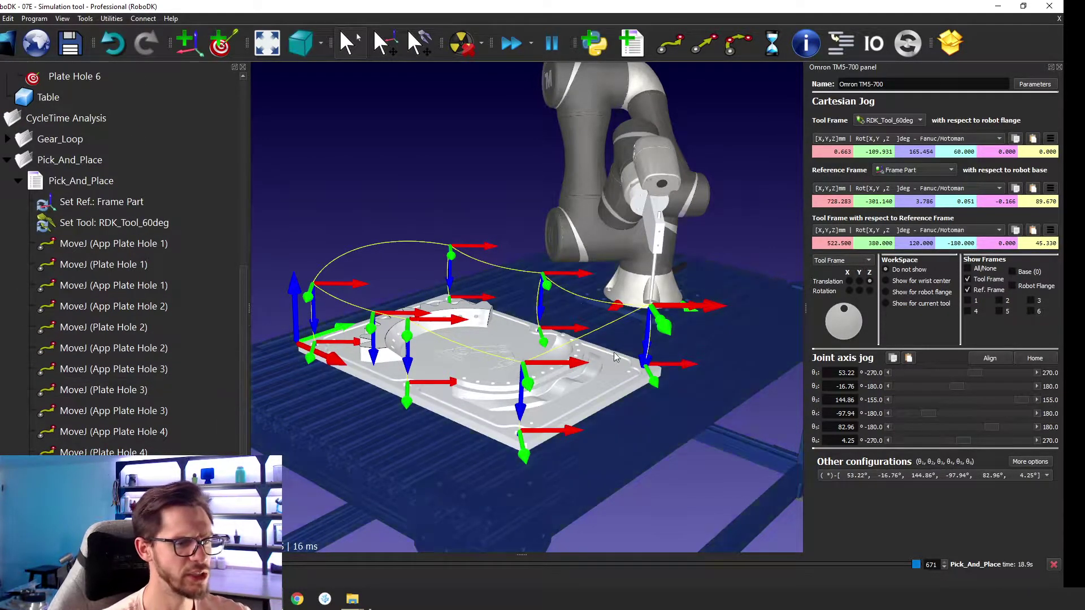
Move the robot tool to about X -133, Y 355, Z 231 mm and run Pick_And_Place from that position.
alt+drag(644, 364, 639, 306)
alt+drag(683, 257, 394, 187)
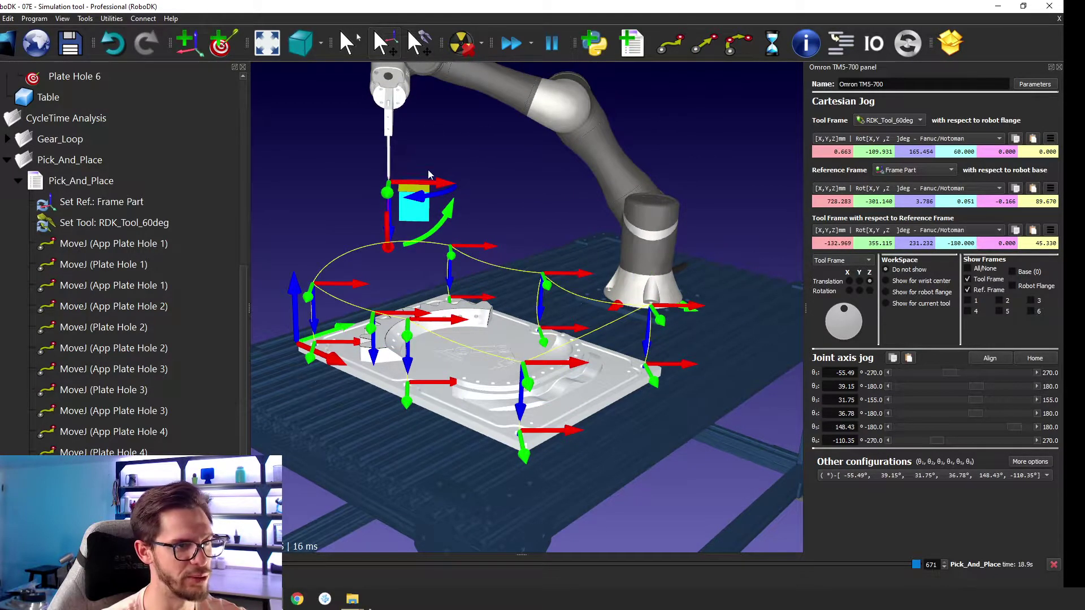
double_click(83, 186)
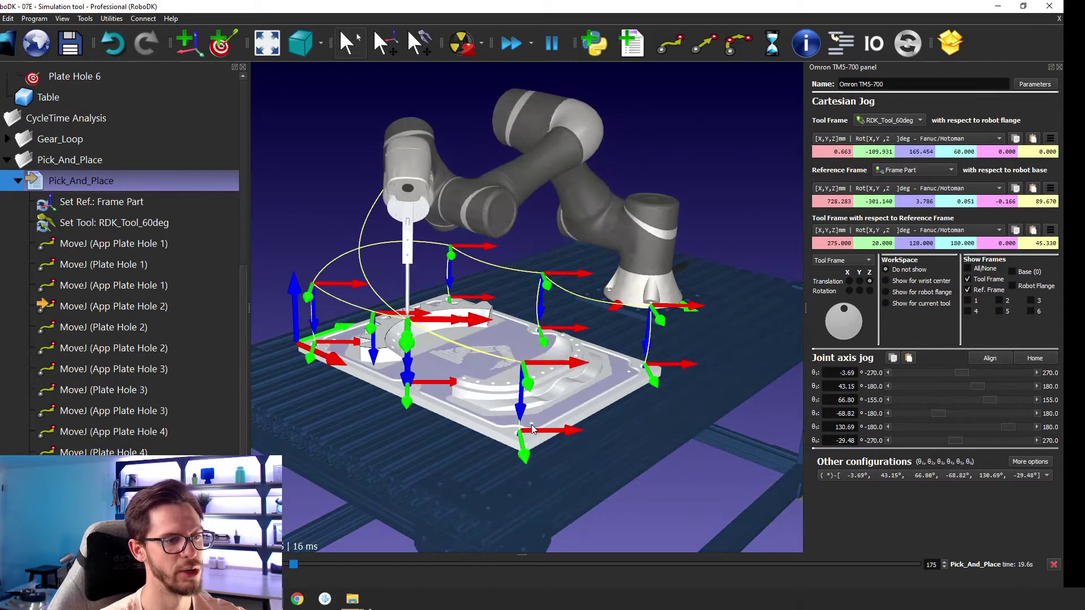
Move the robot to App Plate Hole 1 and time the Pick_And_Place program from that start point.
click(77, 250)
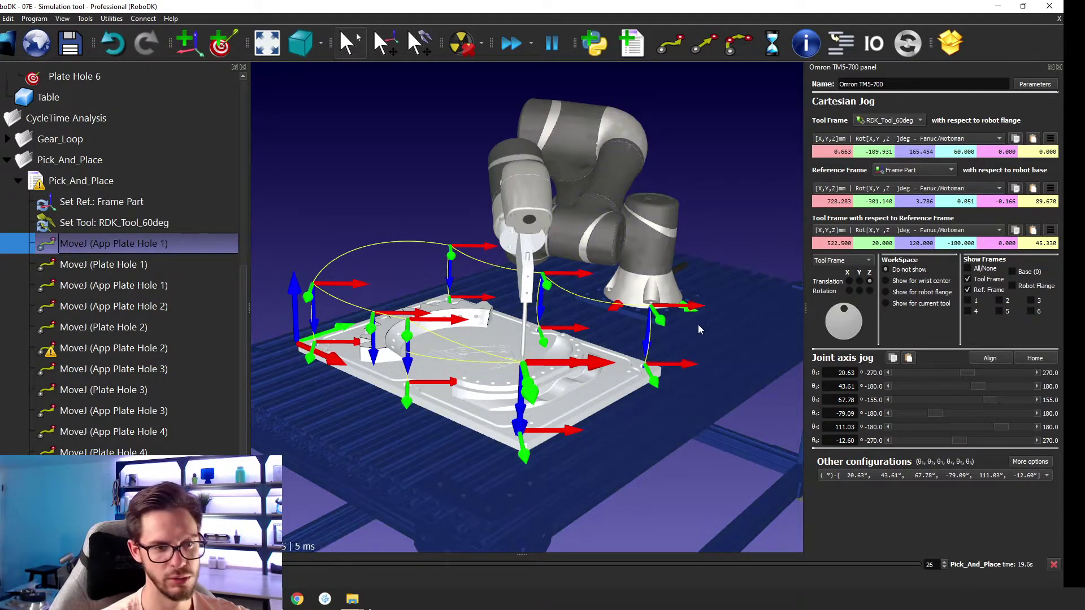
double_click(66, 188)
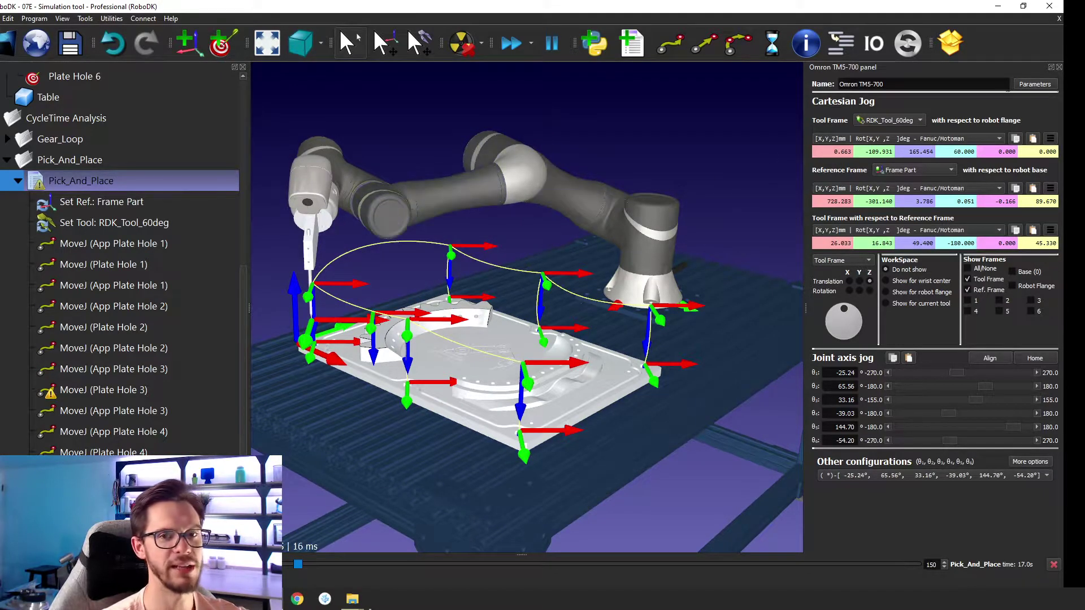
Check the robot's motion parameters, leave them as they are, and execute the first MoveJ to App Plate Hole 1.
click(1034, 84)
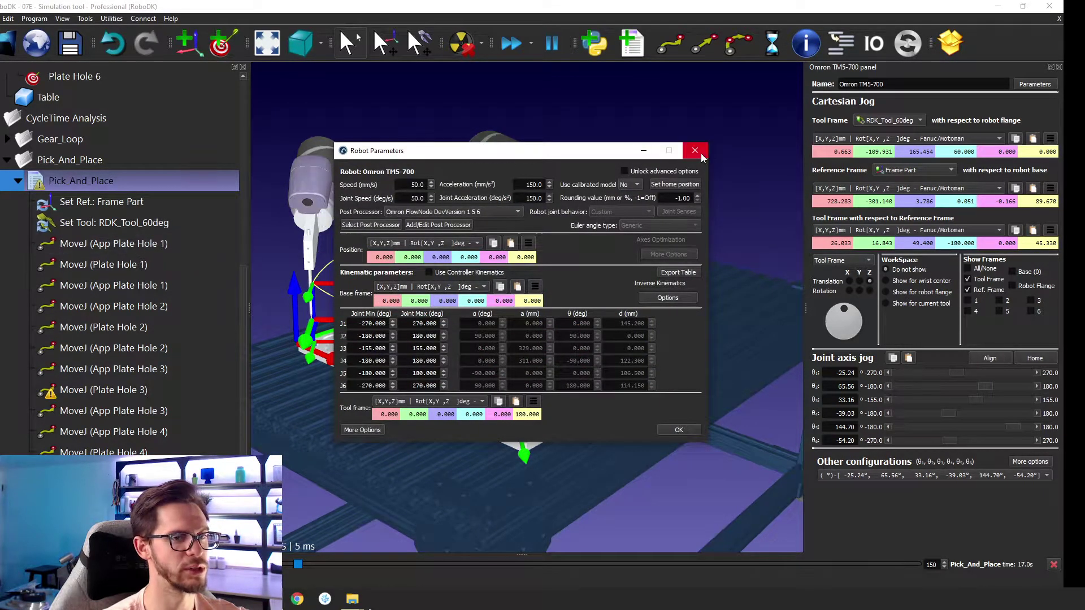
key(Escape)
double_click(135, 244)
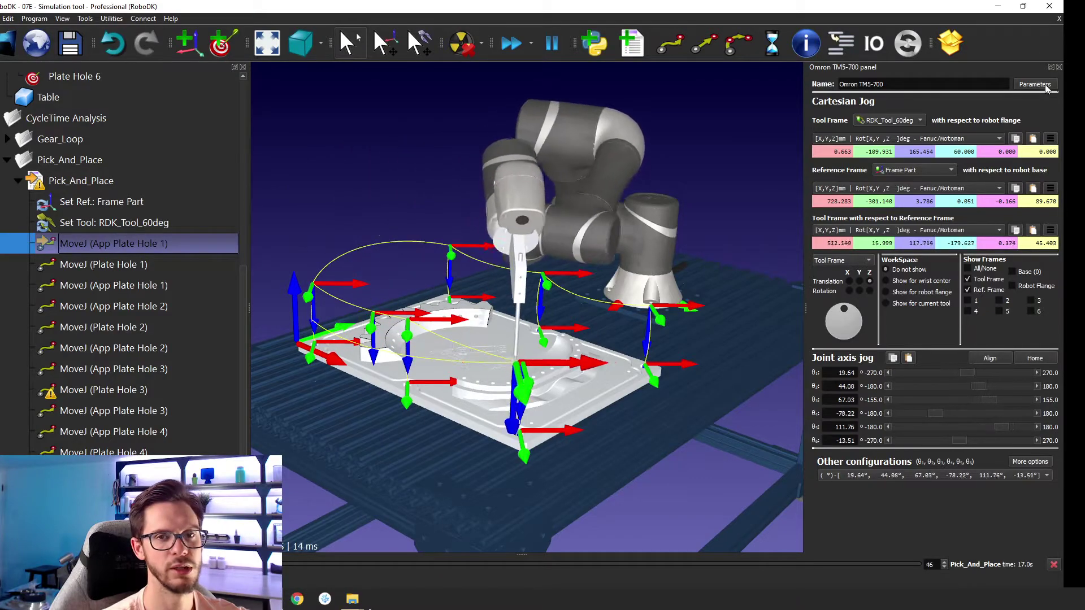
Reopen the Omron TM5-700 panel, set the joint speed to 200 deg/s and run Pick_And_Place.
click(1060, 67)
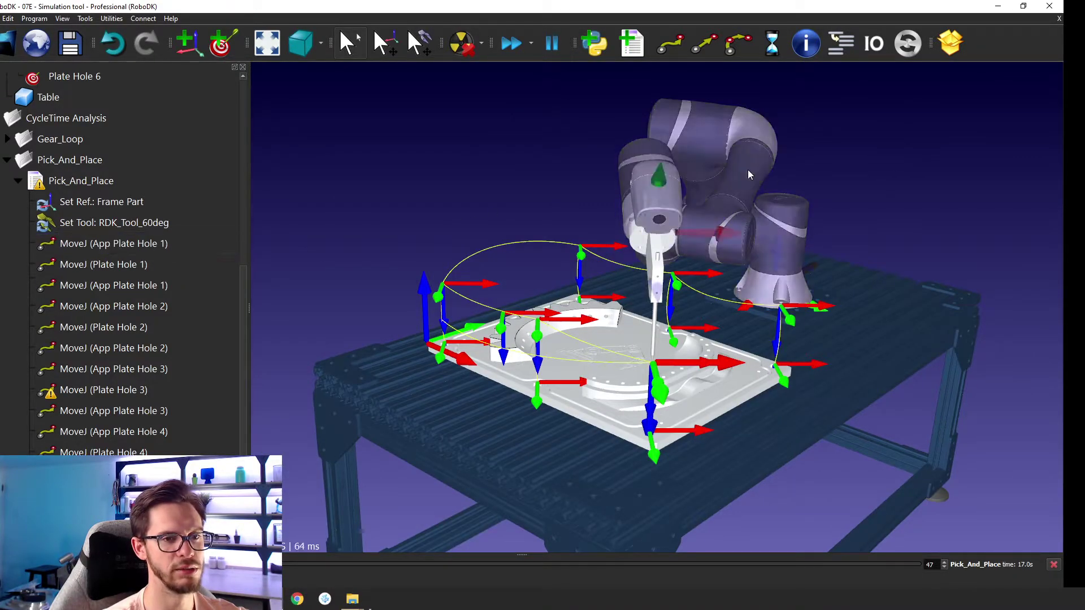
double_click(748, 170)
click(1034, 84)
double_click(417, 198)
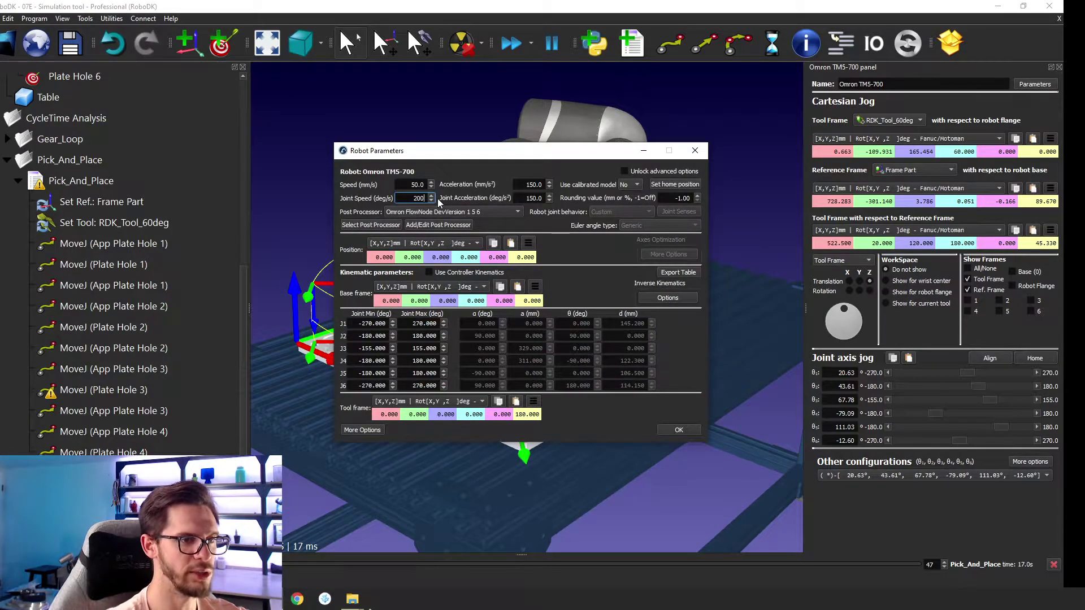
click(679, 430)
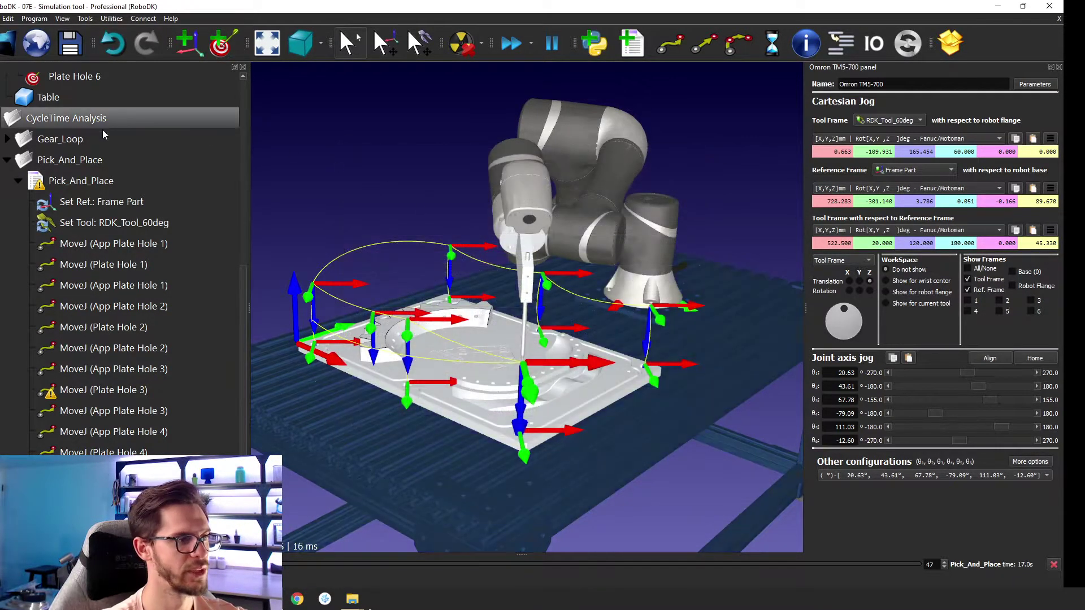
double_click(55, 187)
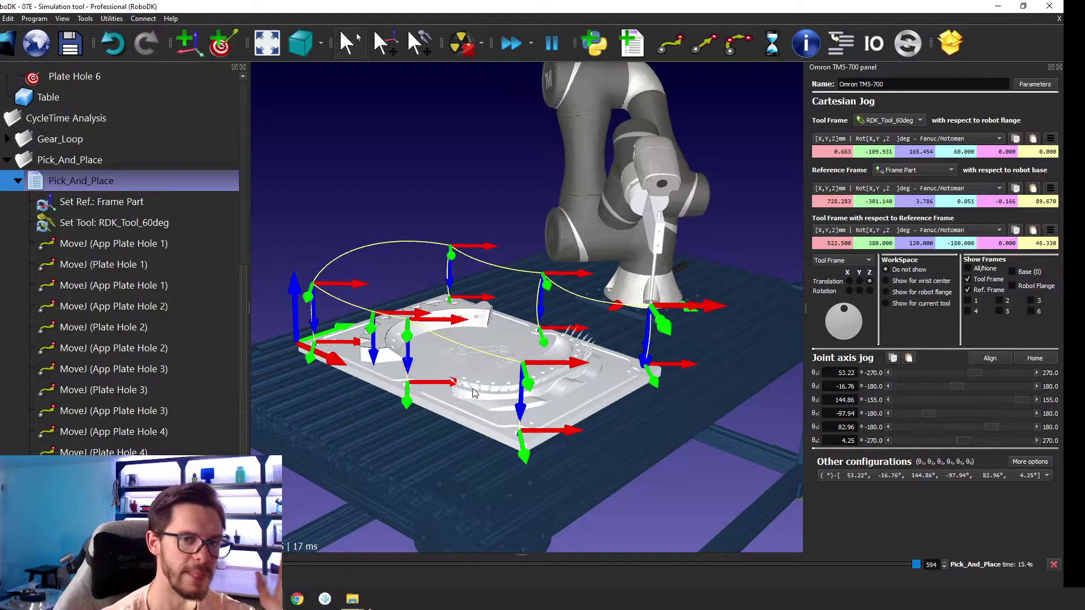
click(432, 164)
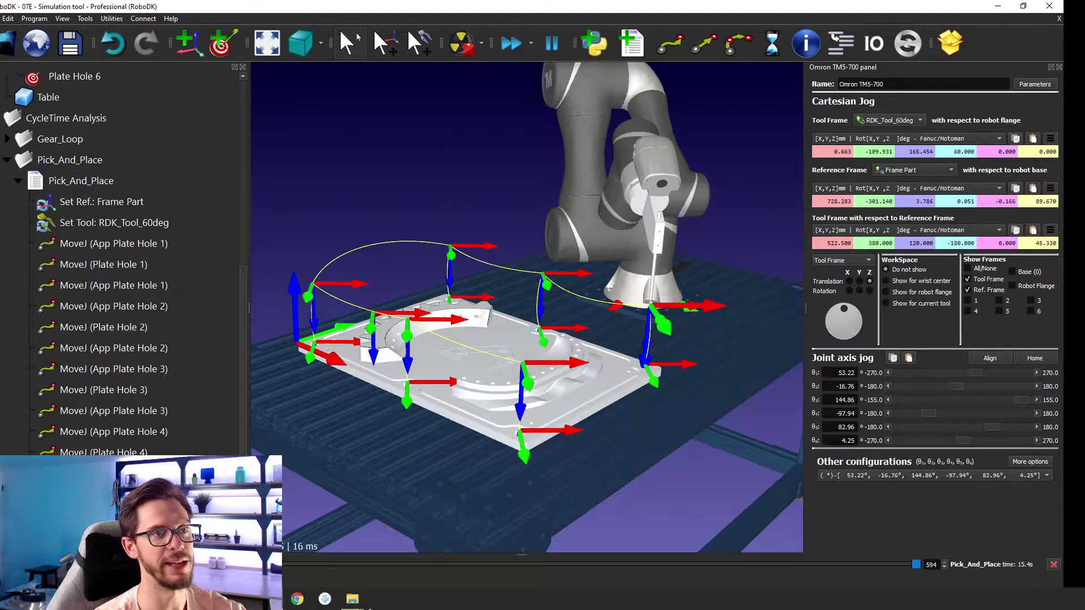
Set the robot's joint acceleration to 500 deg/s² and move the robot to App Plate Hole 1.
click(1029, 86)
double_click(531, 199)
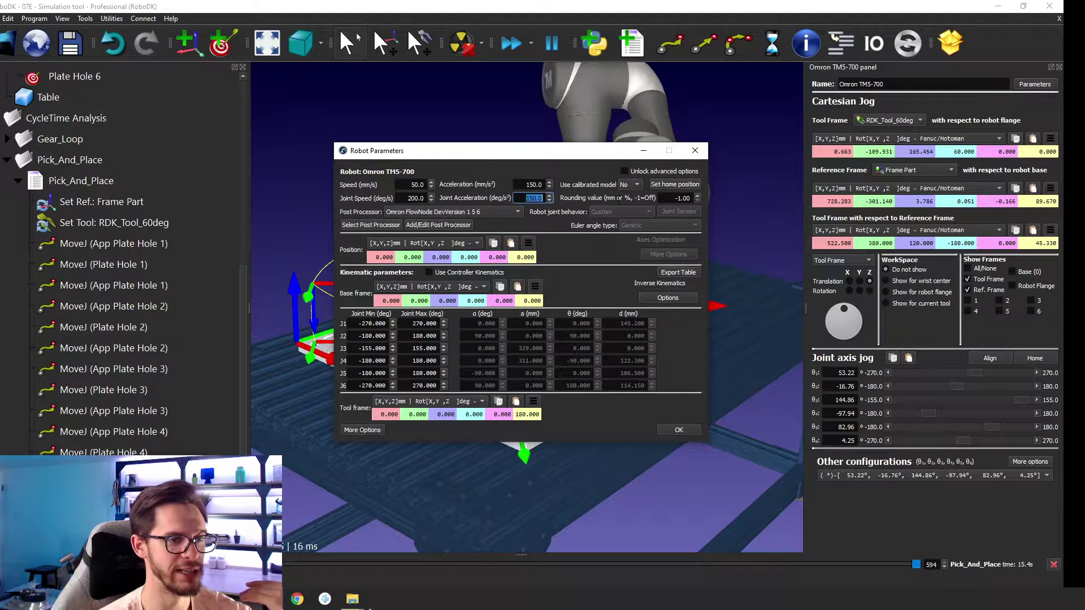
text(500)
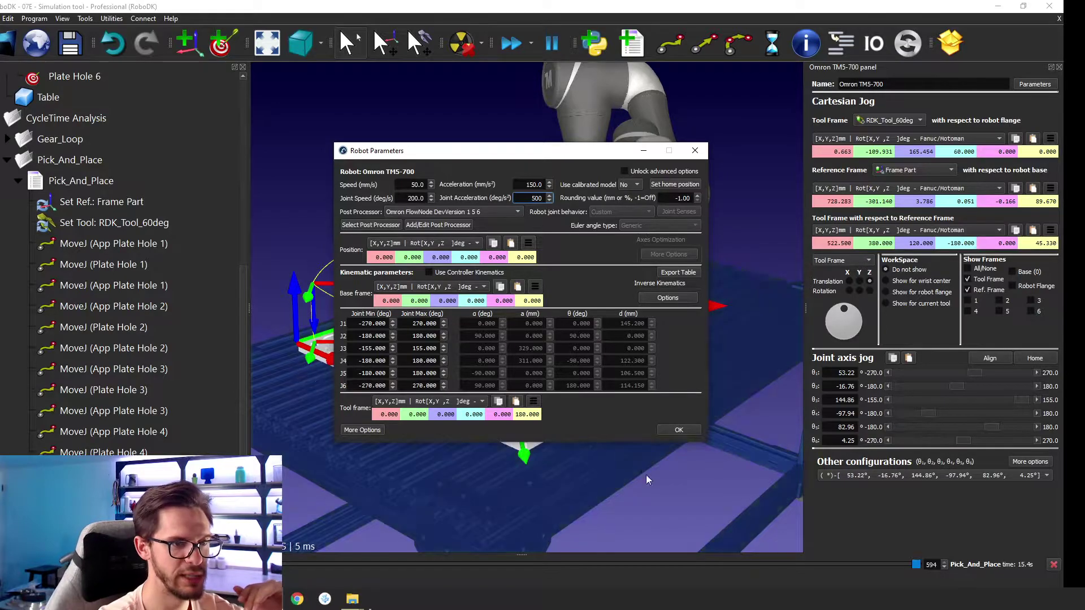
click(679, 430)
double_click(115, 242)
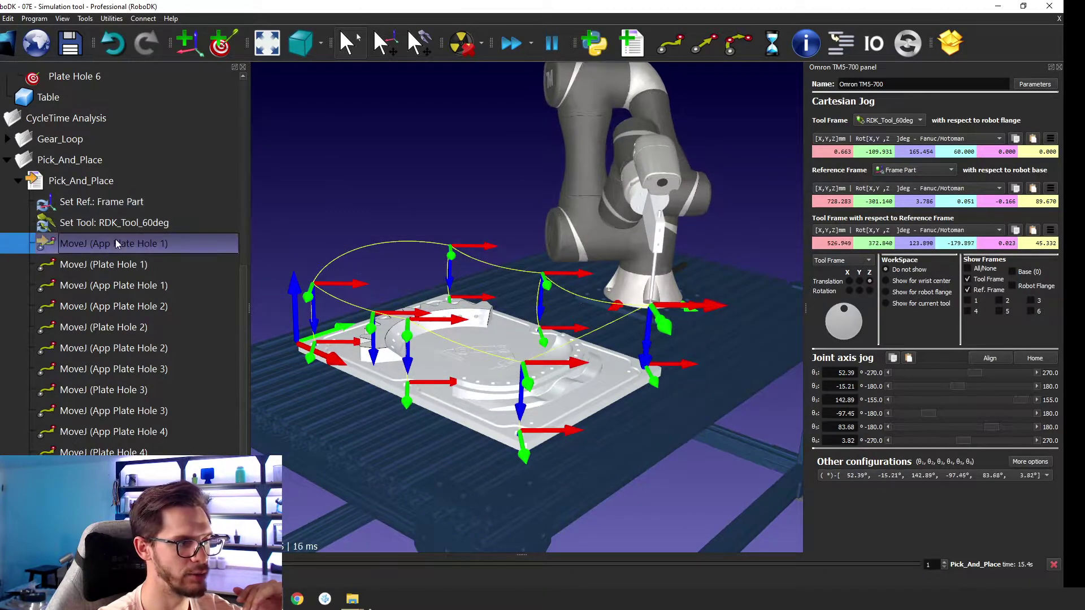
Time Pick_And_Place, and set the robot's joint speed to 50 deg/s and joint acceleration to 150 deg/s².
double_click(87, 182)
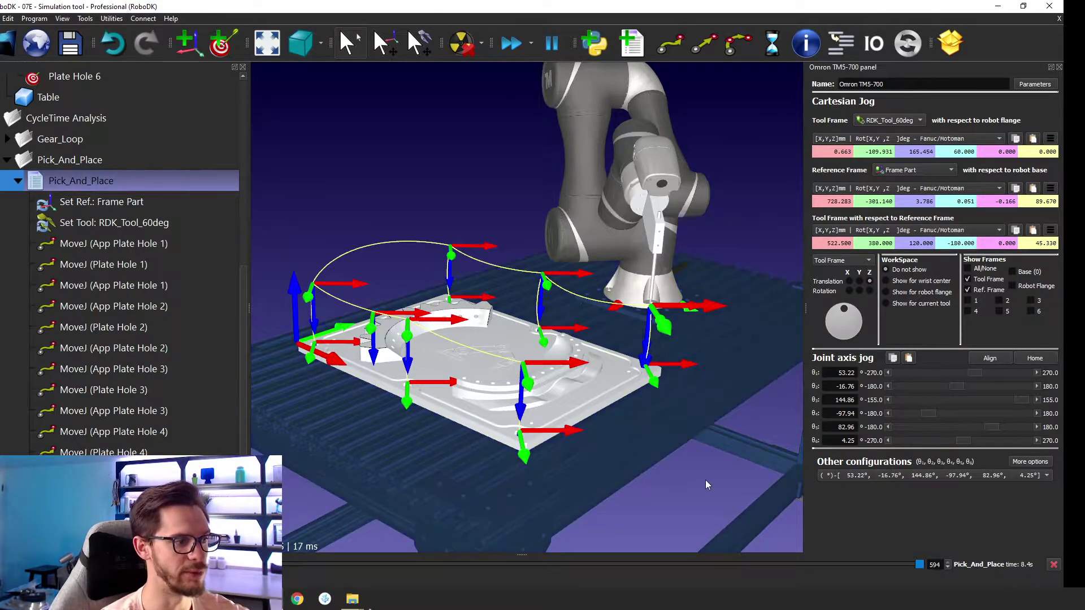
click(1039, 83)
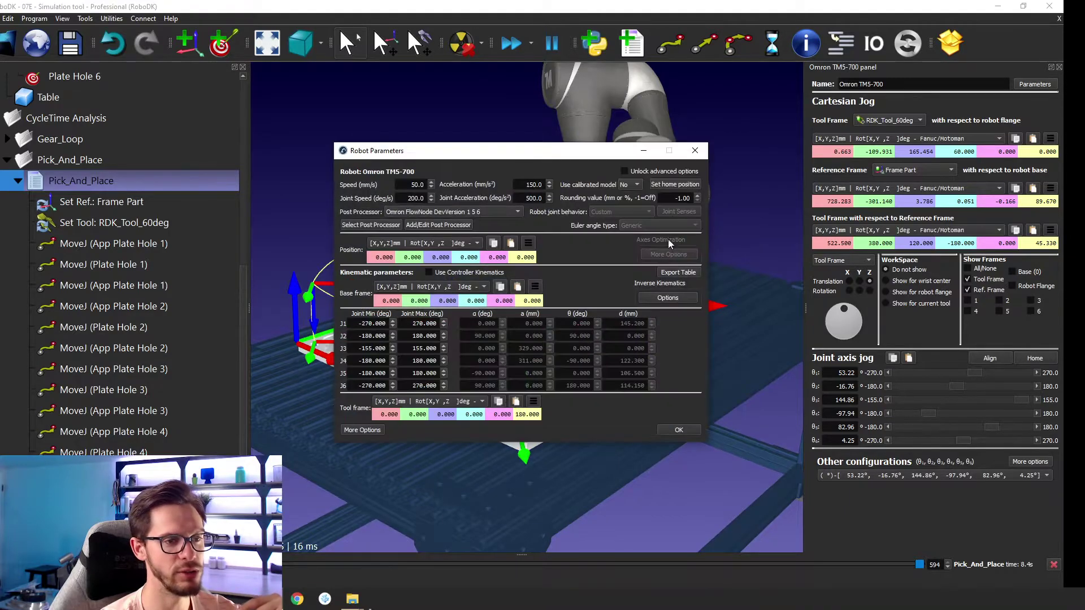
double_click(415, 198)
text(50)
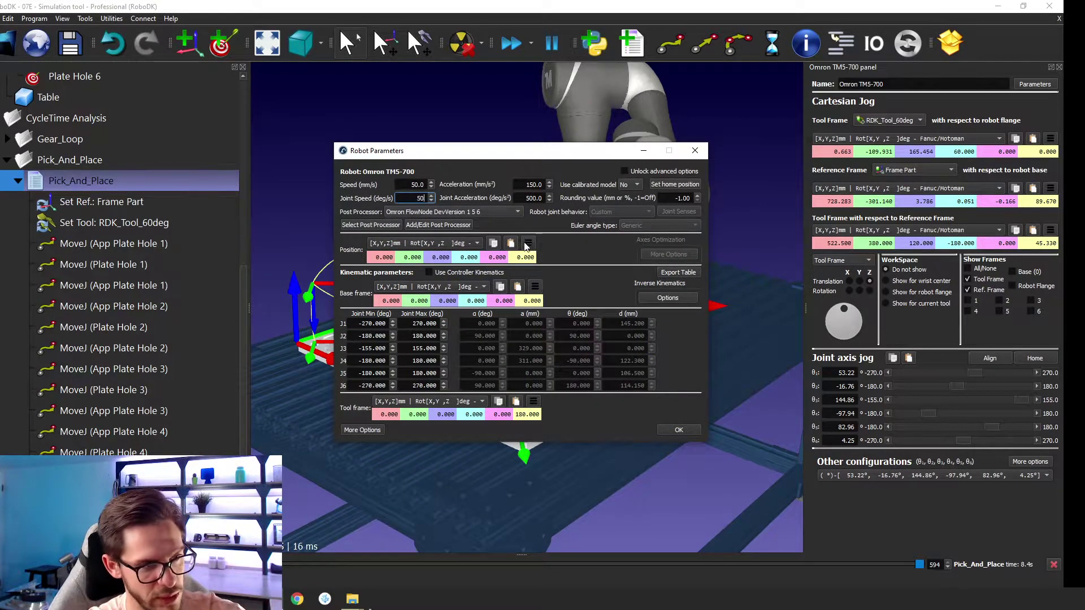
key(Tab)
text(150)
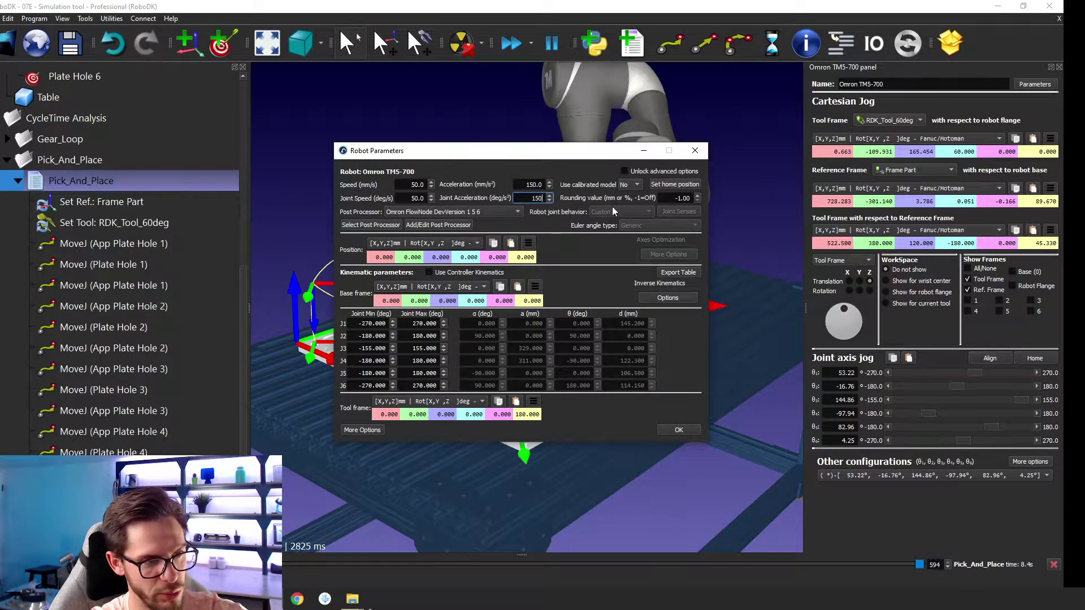
click(672, 429)
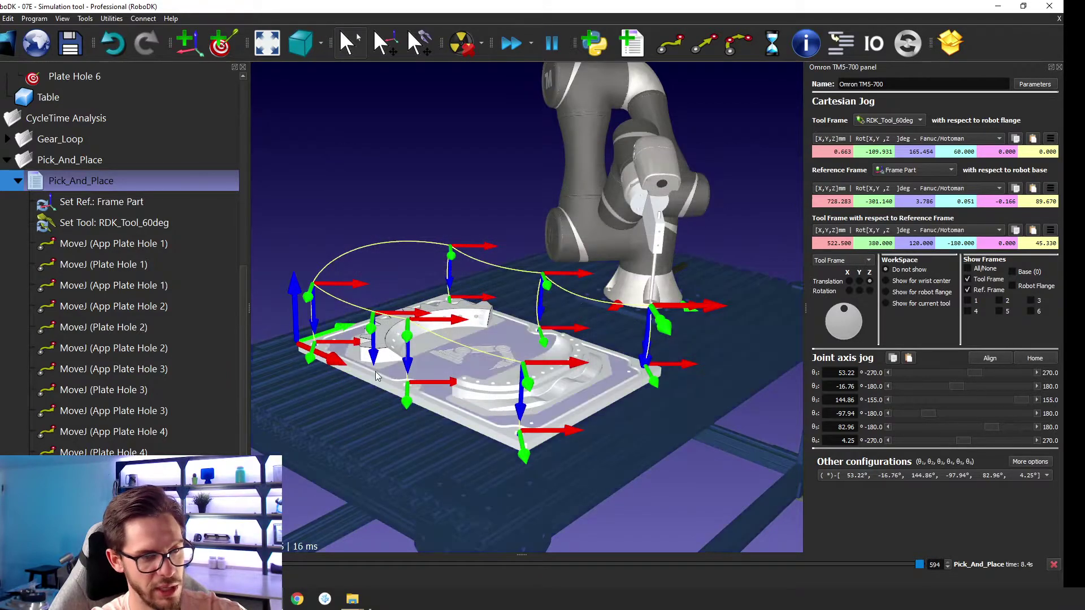
Return the robot to App Plate Hole 1 after a Pick_And_Place run and time the program again from that point.
double_click(124, 178)
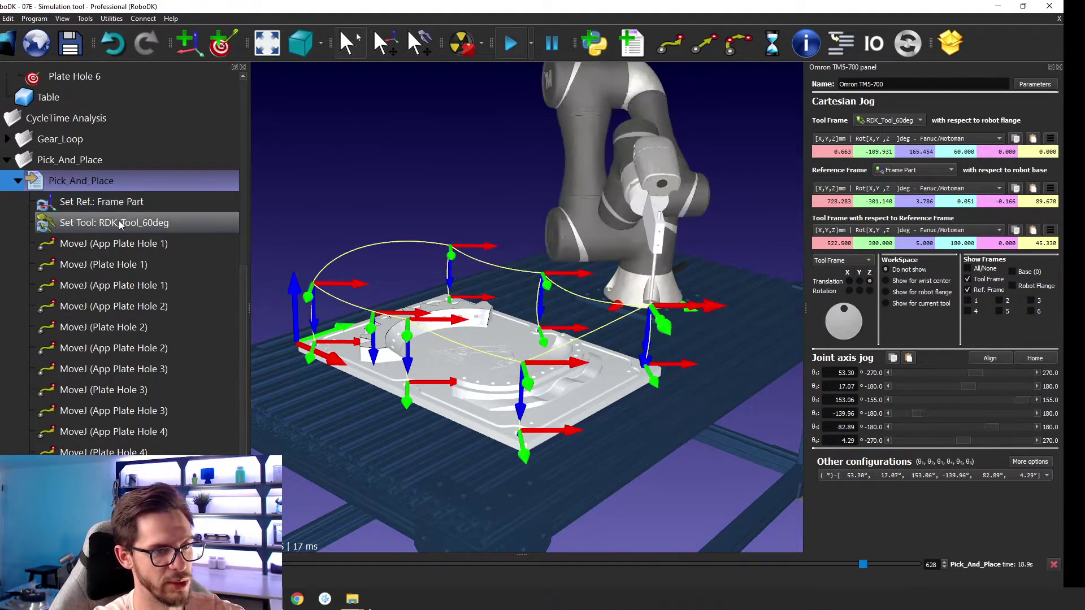
double_click(104, 249)
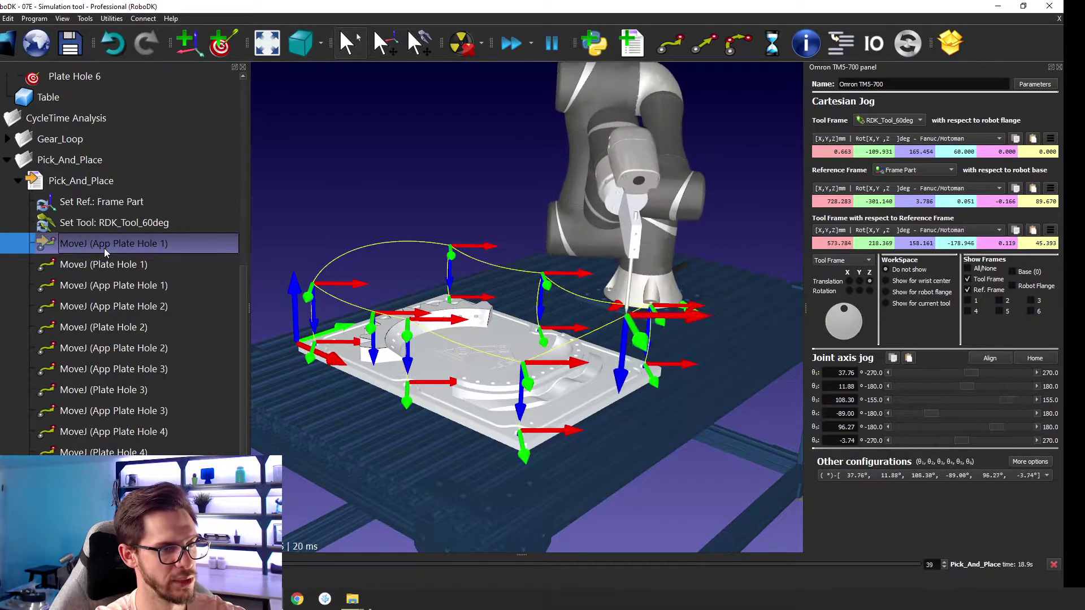
double_click(74, 176)
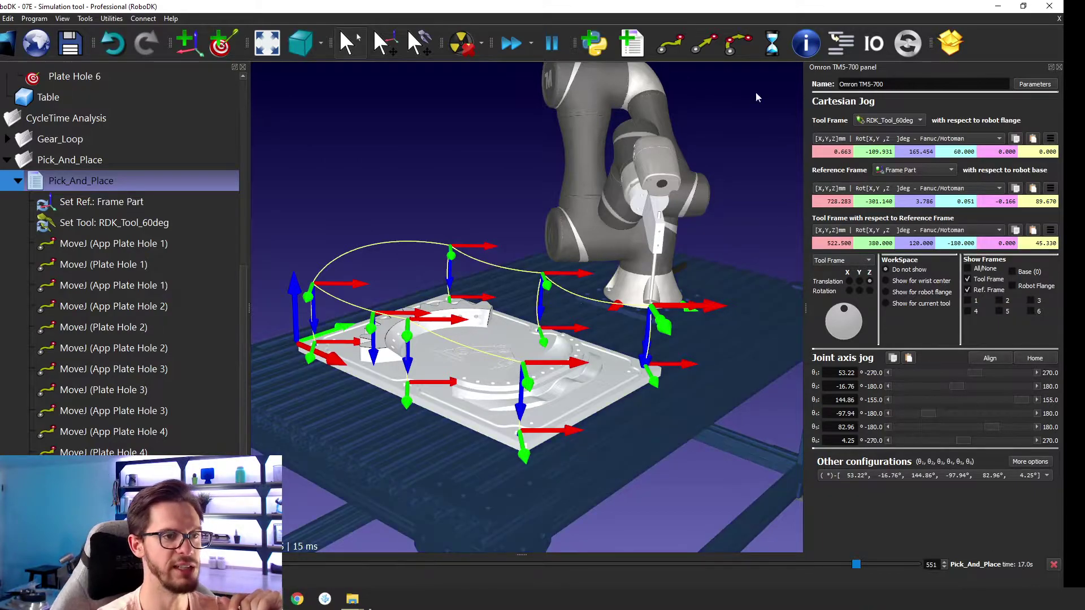
Set the robot's linear speed to 500 mm/s and linear acceleration to 1500 mm/s², and rerun Pick_And_Place.
click(1035, 84)
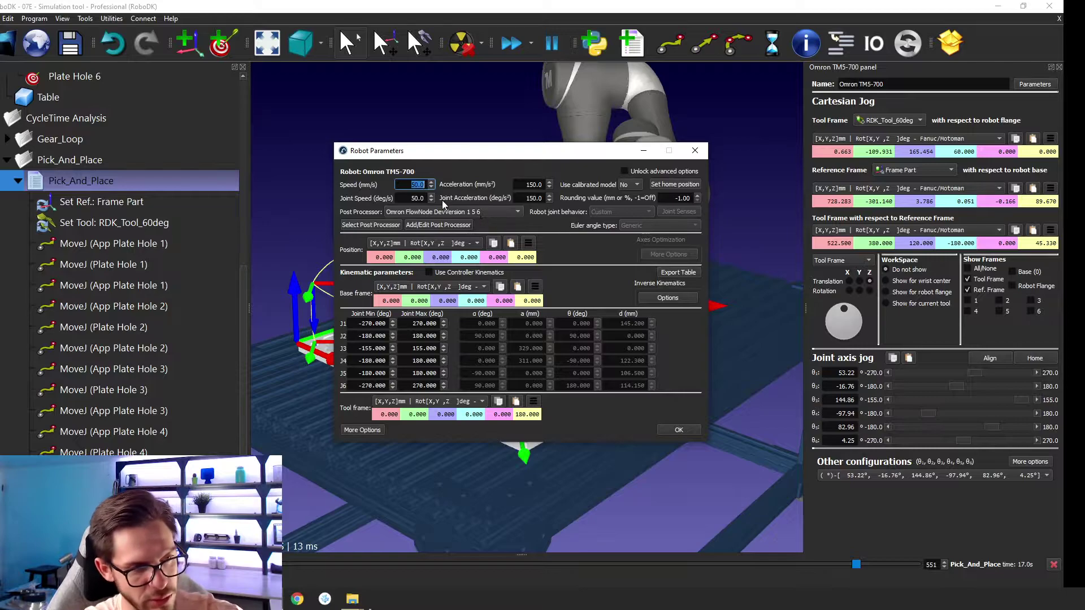
click(418, 179)
text(0)
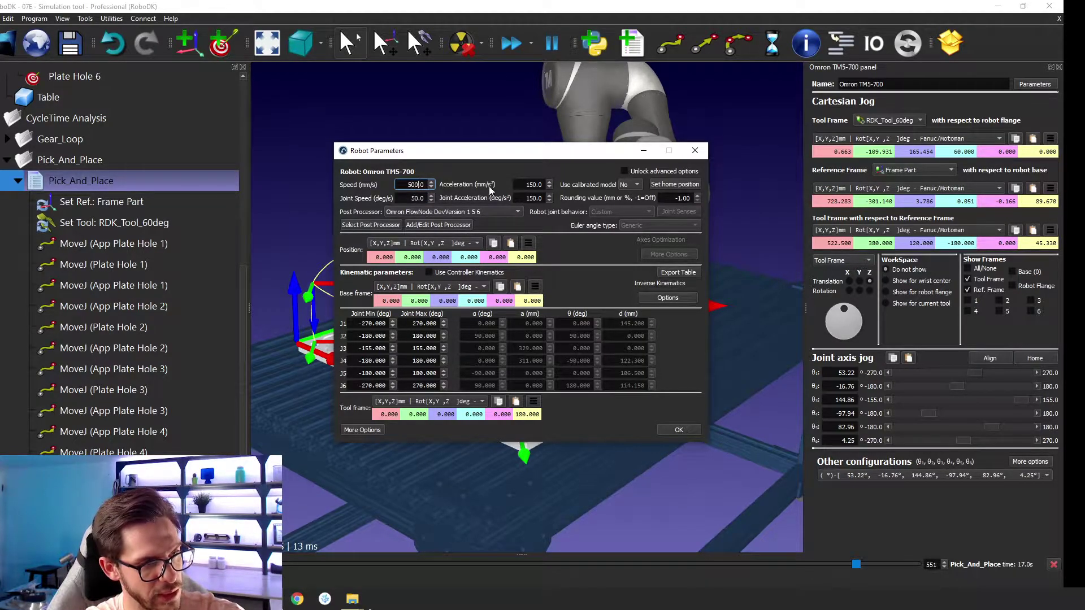
click(532, 185)
text(0)
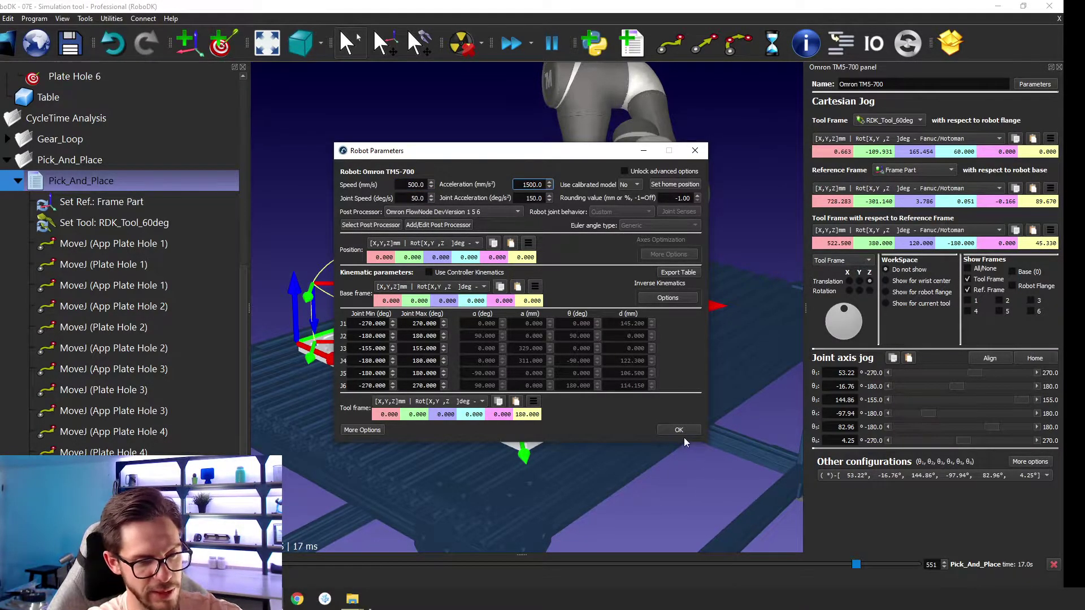
click(681, 431)
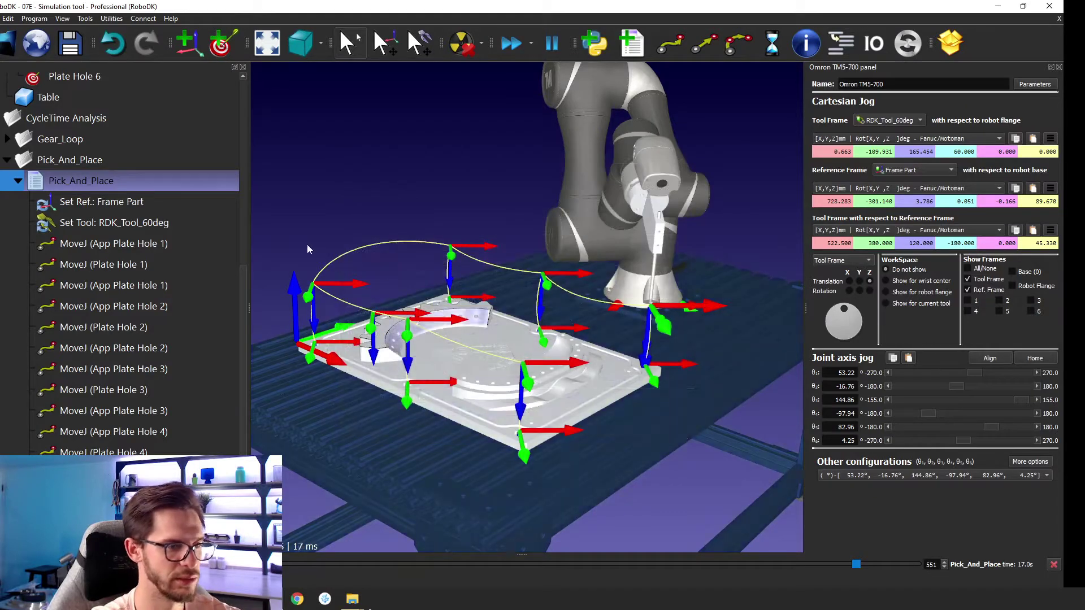
double_click(49, 181)
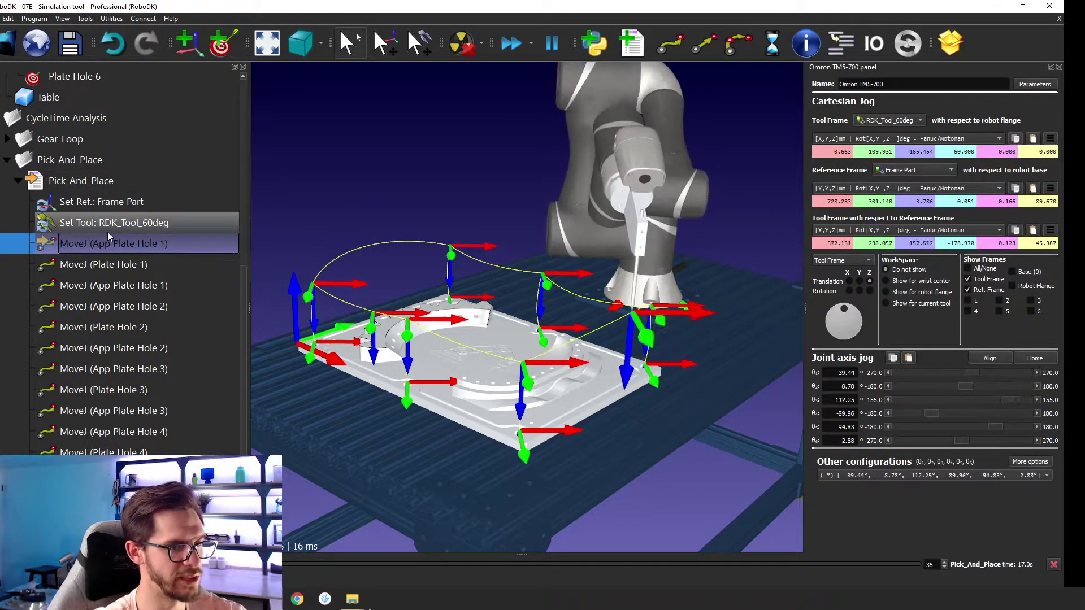
click(99, 178)
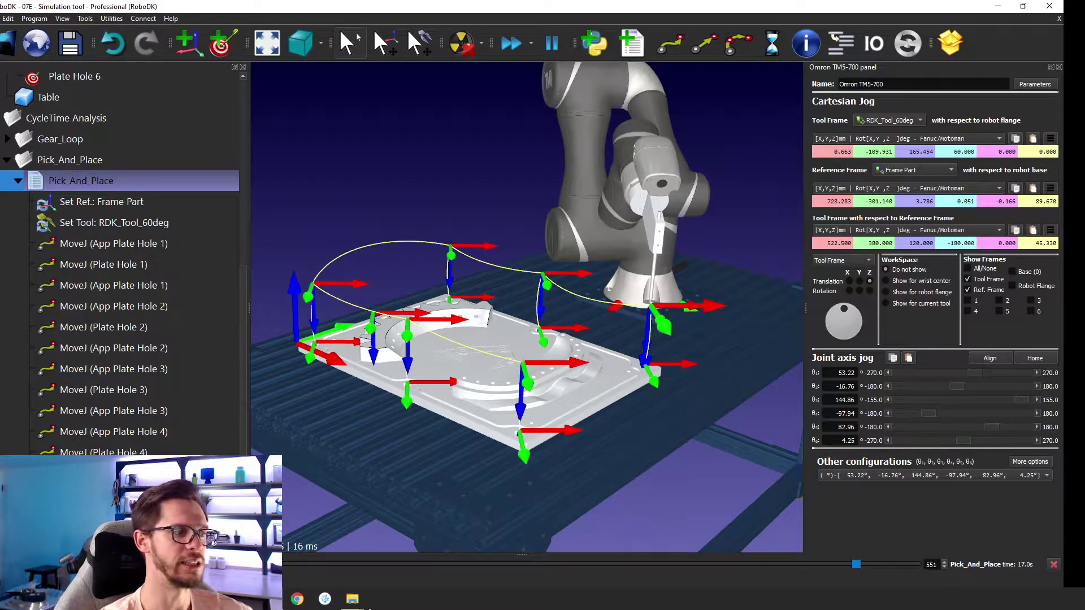
Convert all the MoveJ instructions in Pick_And_Place to MoveL.
click(138, 241)
scroll(138, 240, down, 2)
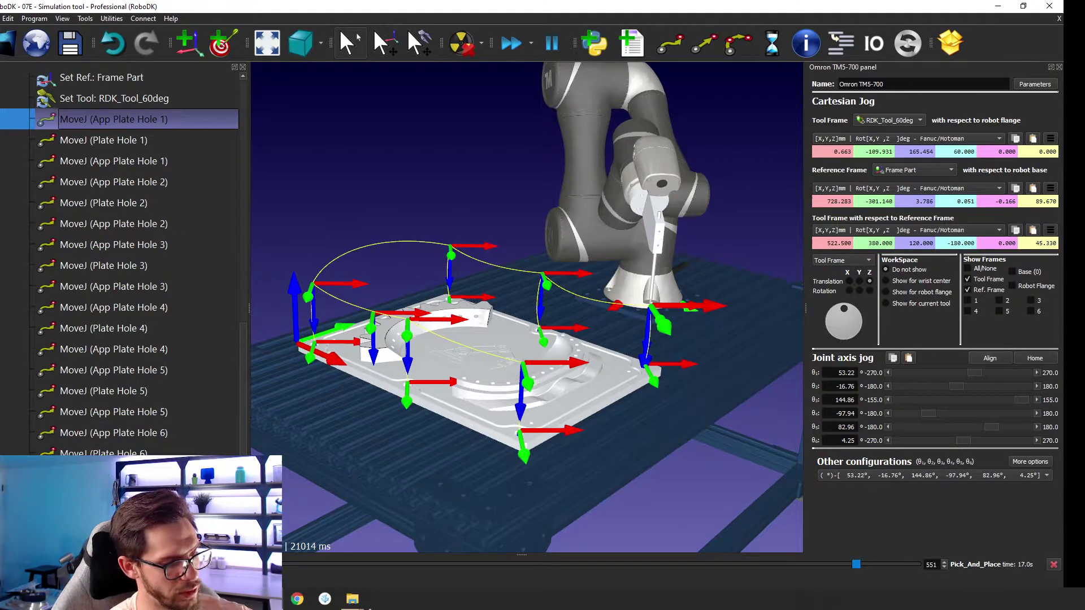
shift+click(125, 474)
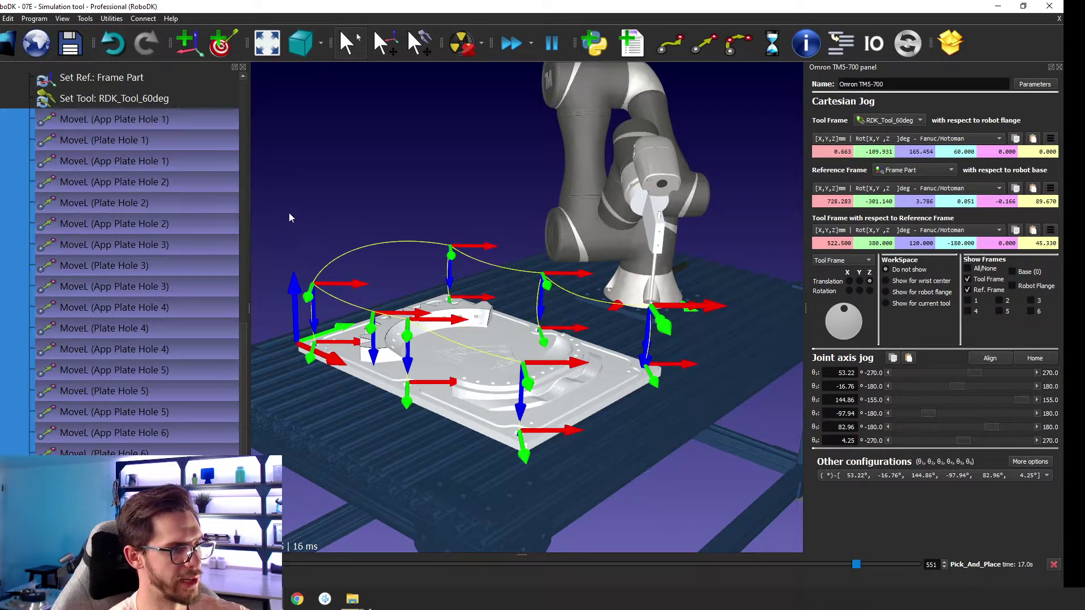
click(287, 217)
Move the robot linearly to App Plate Hole 1 and time Pick_And_Place with its linear moves.
scroll(176, 160, up, 2)
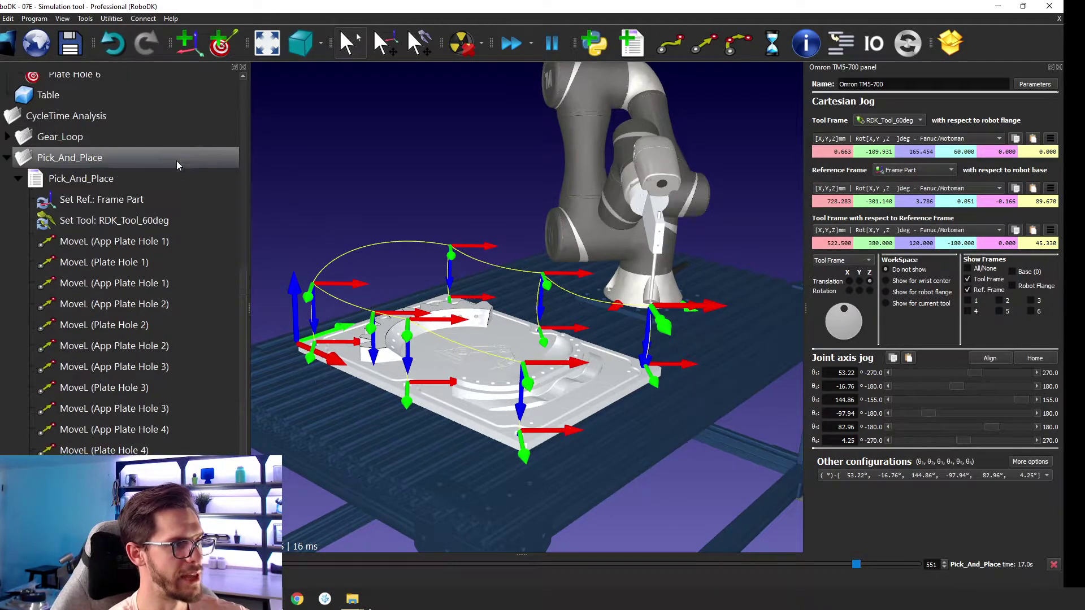
double_click(89, 242)
double_click(106, 180)
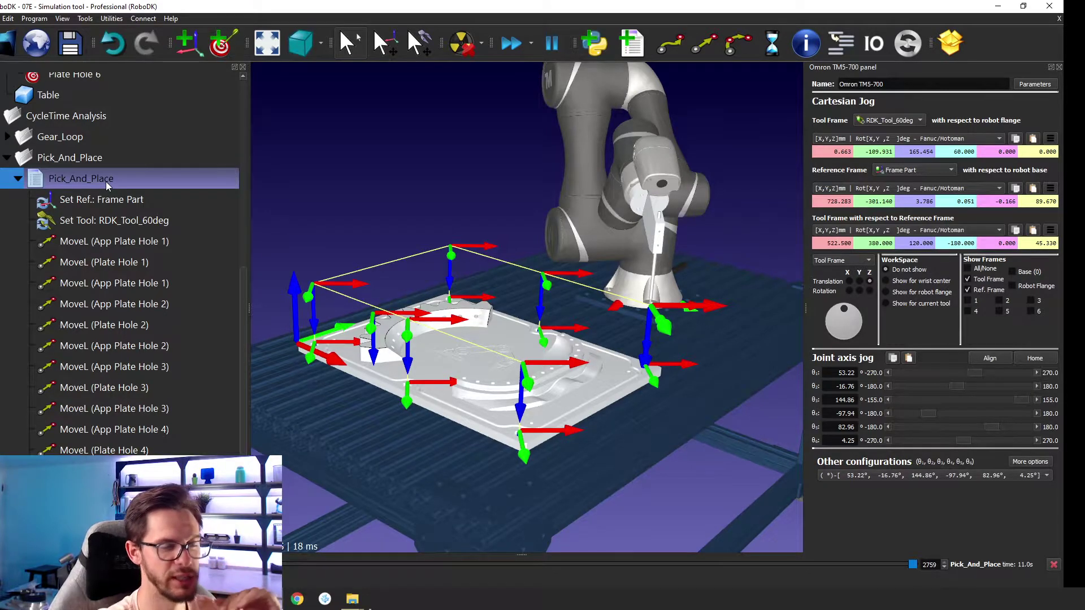
Return the robot to App Plate Hole 1, change its rounding value and time Pick_And_Place again.
double_click(81, 241)
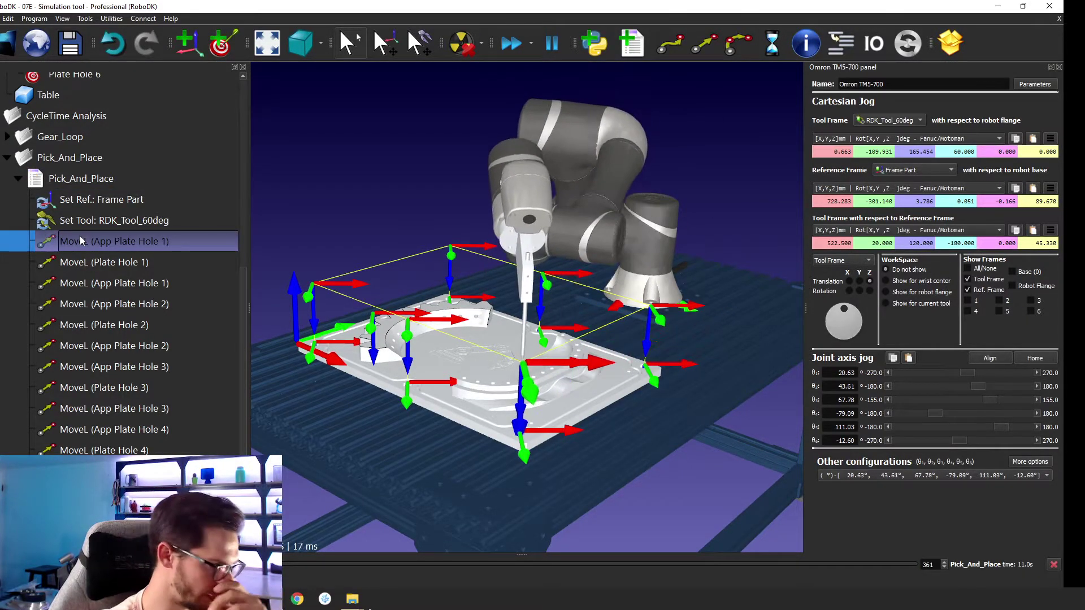
click(1024, 86)
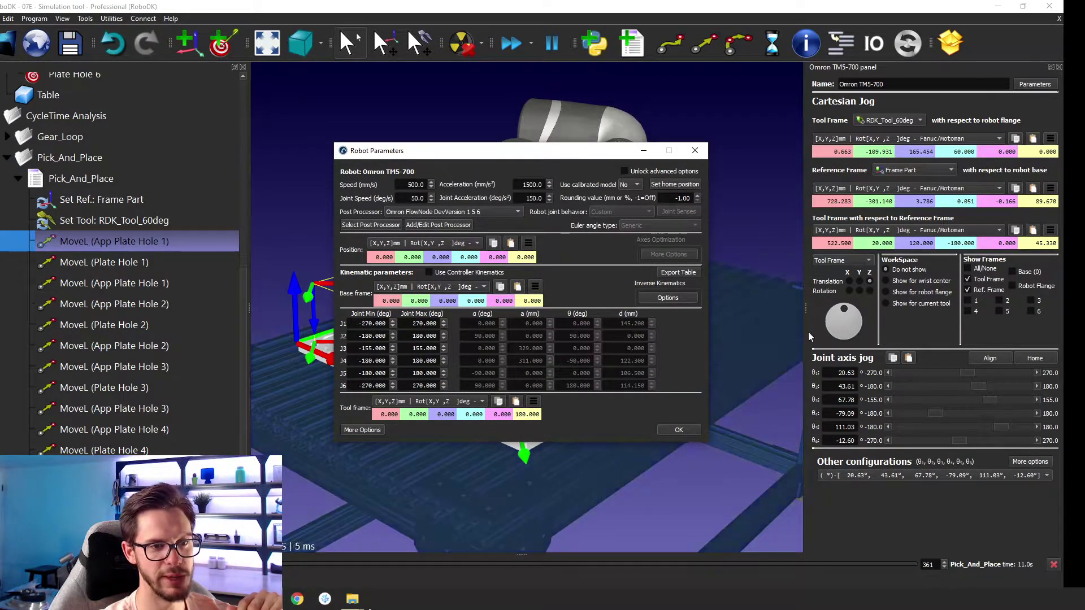
double_click(683, 197)
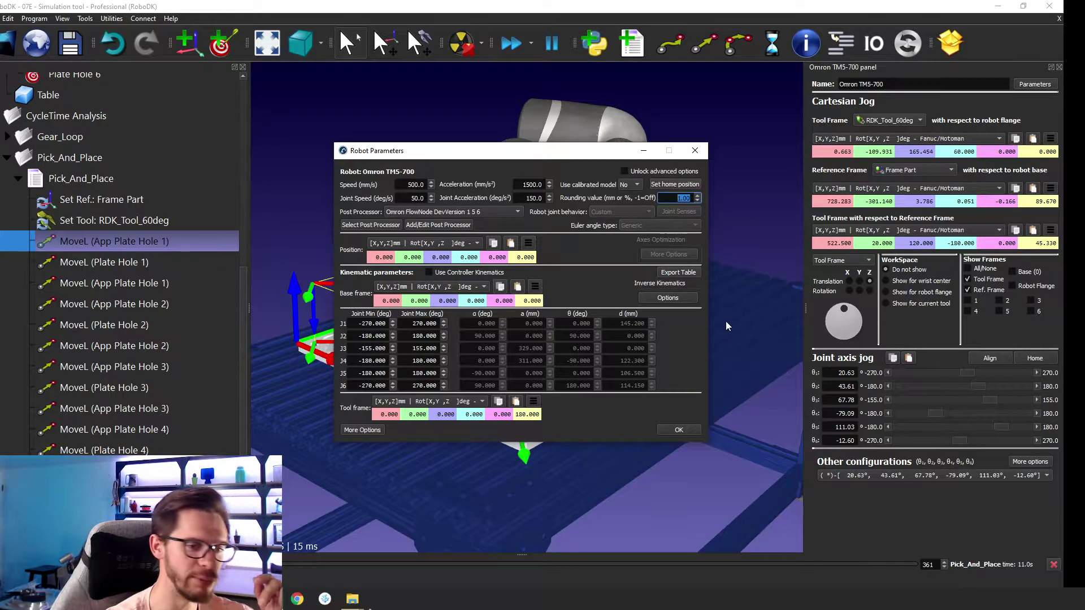
click(682, 427)
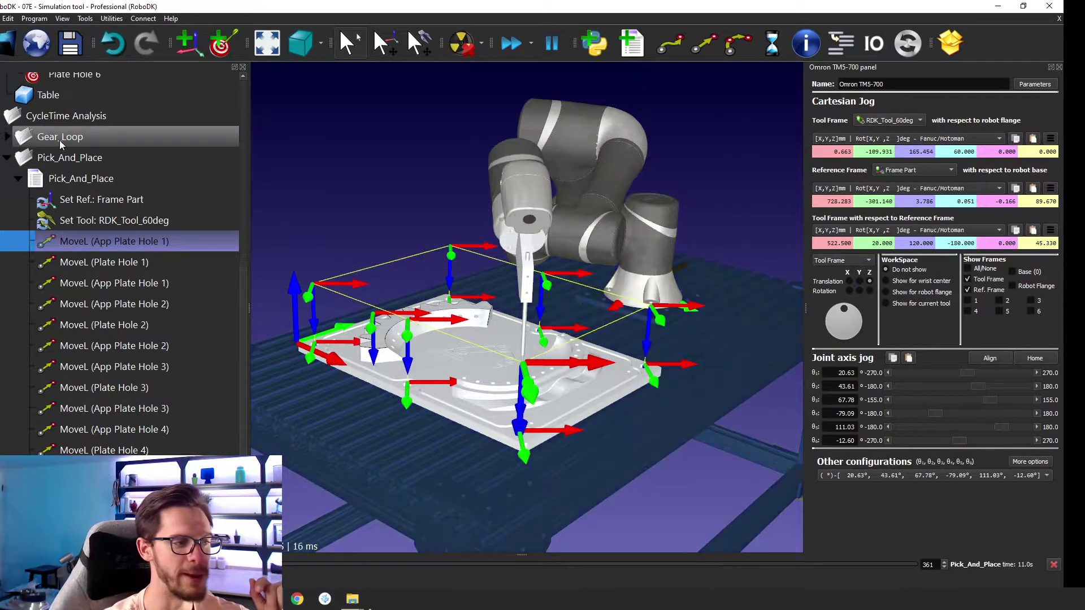
double_click(62, 176)
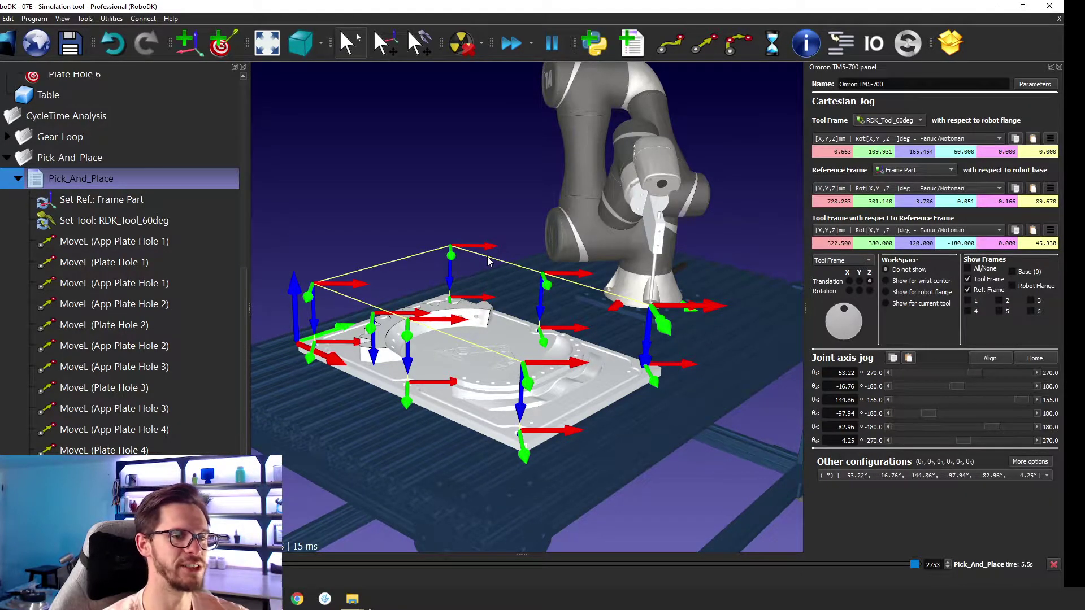
Switch to Microsoft Whiteboard to review the rounding sketch of points P1, P2 and P3, and return to RoboDK.
key(alt+Tab)
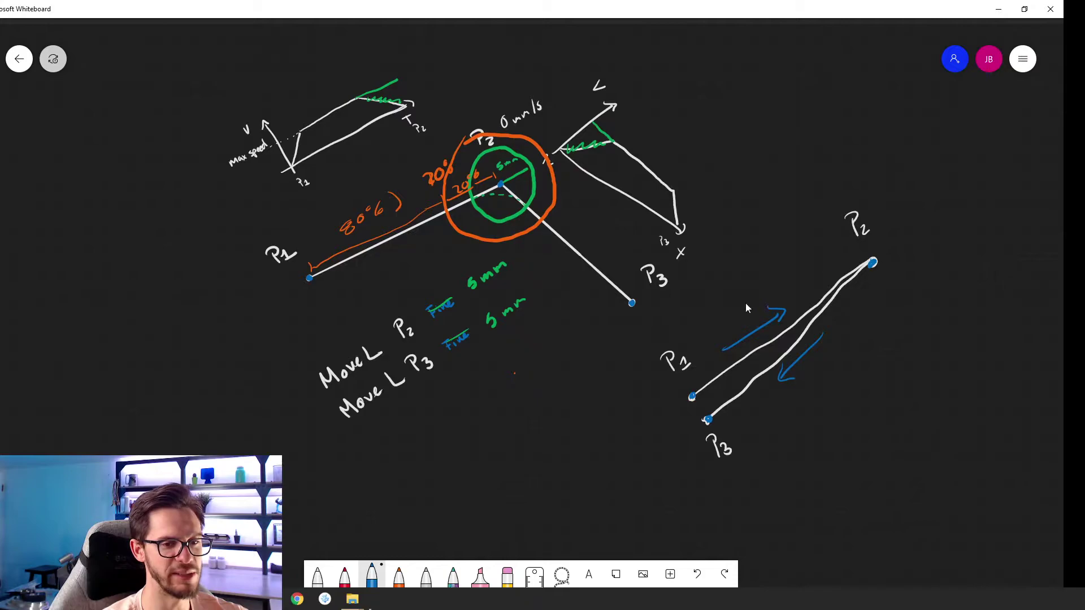
click(997, 15)
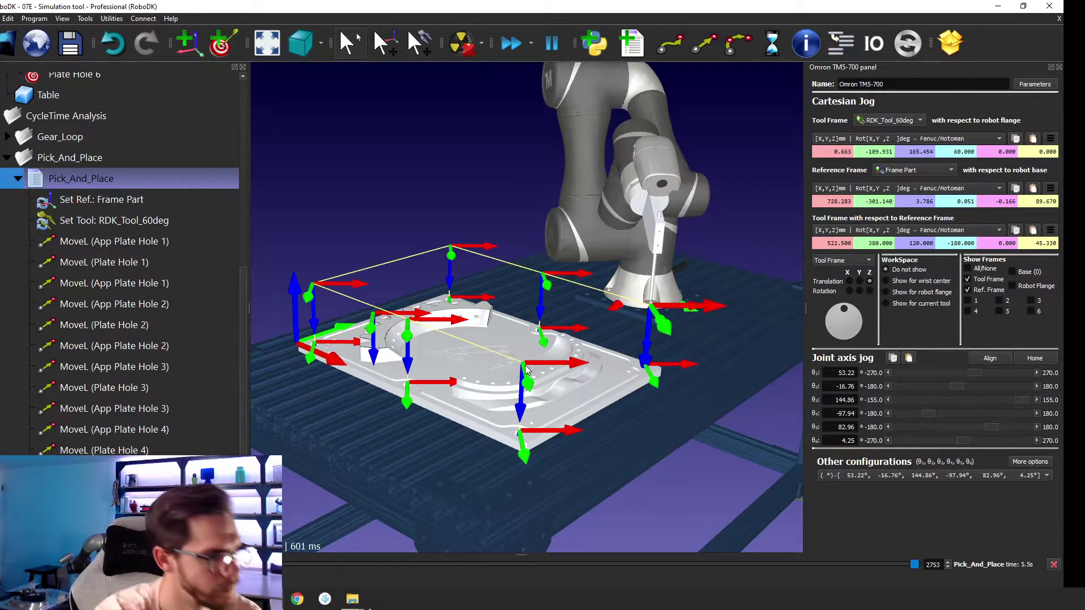
Expand the Gear_Loop folder and run the Gear_Loop program, toggling fast simulation during the run.
scroll(50, 106, up, 5)
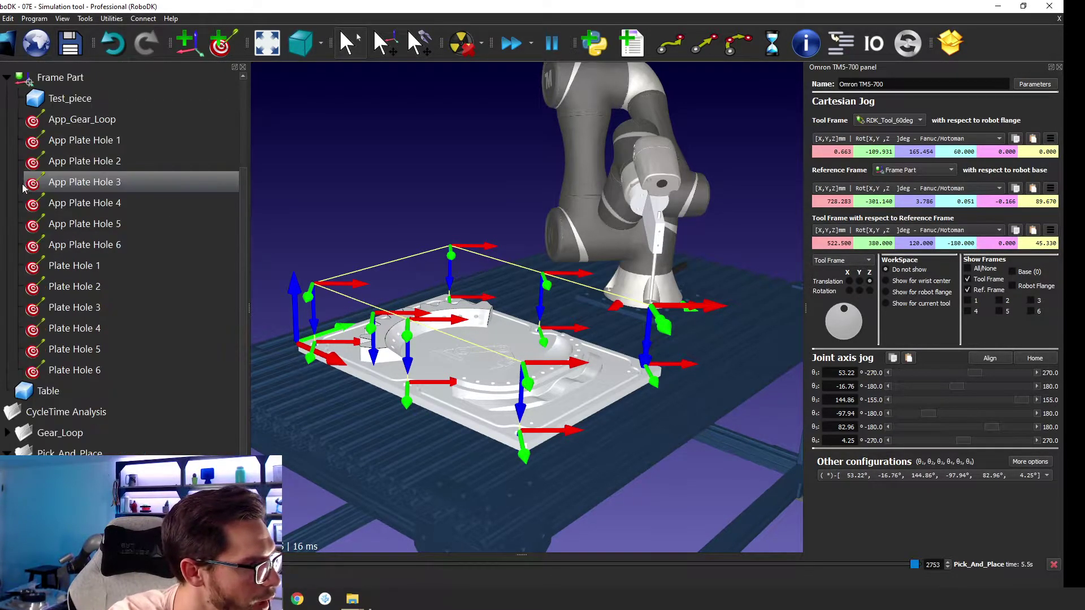
click(8, 432)
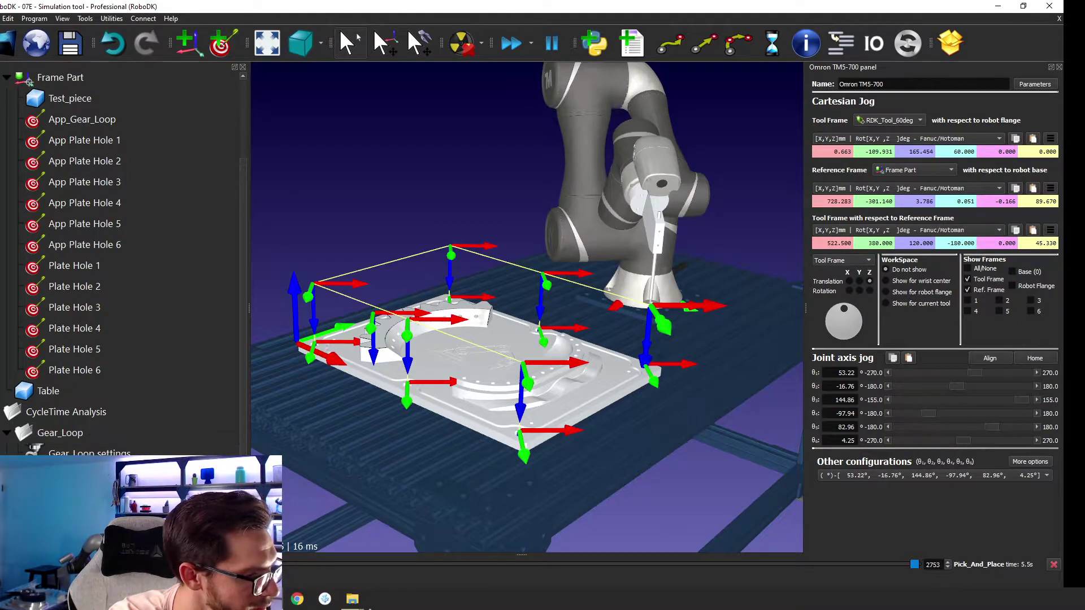
double_click(62, 475)
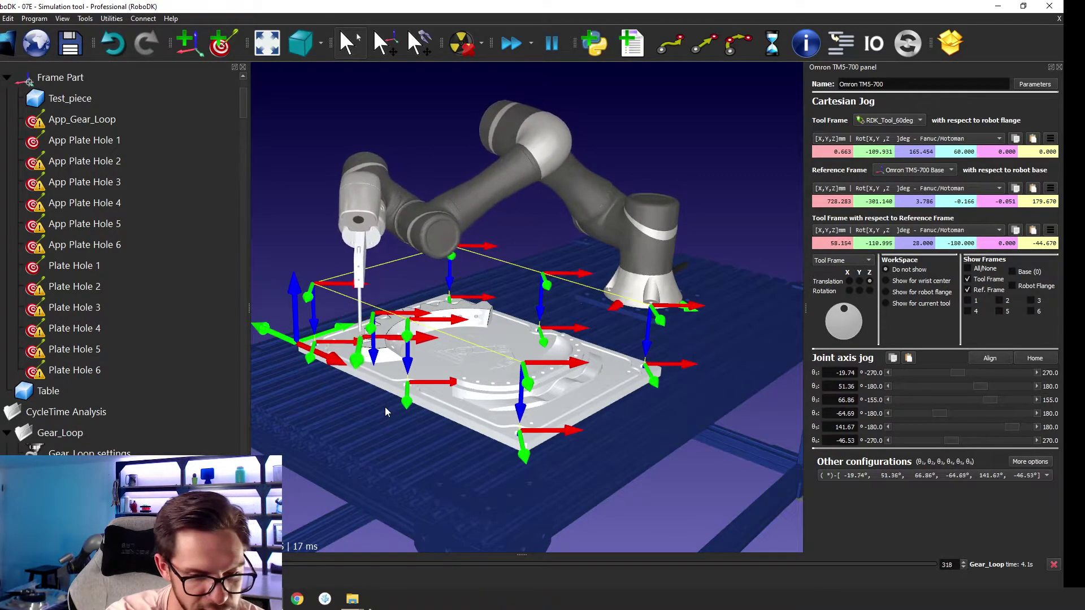
key(space)
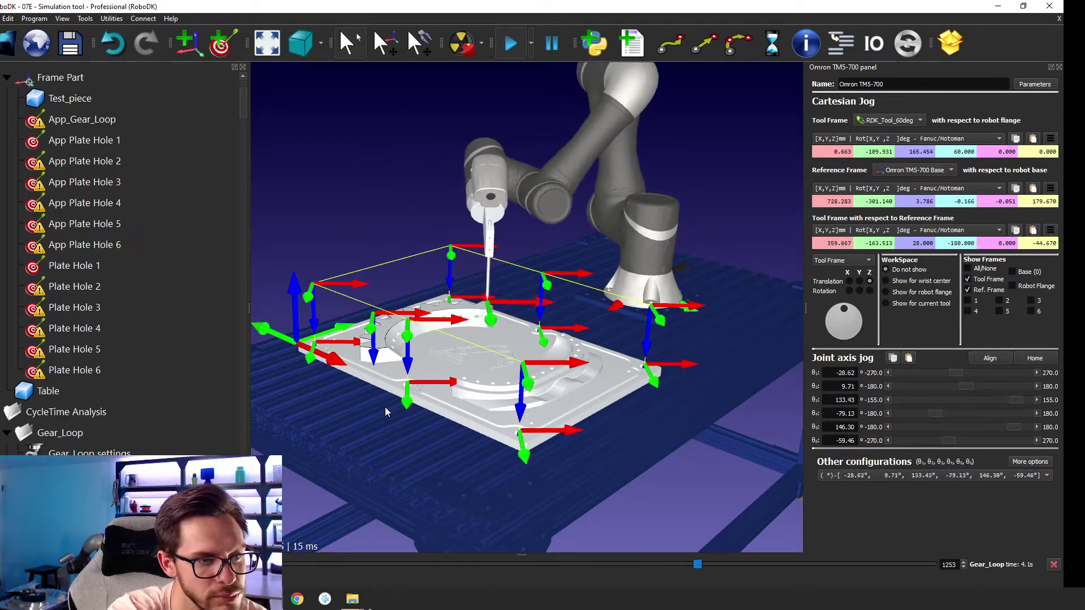
key(space)
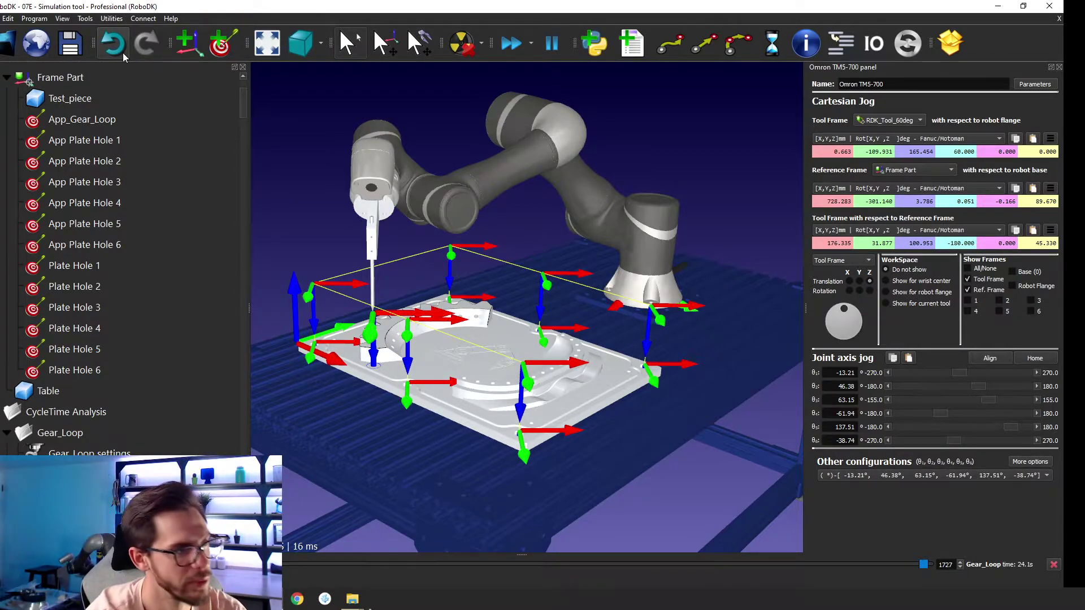
Set the move time calculation in the motion options to Strictest constraint.
click(86, 18)
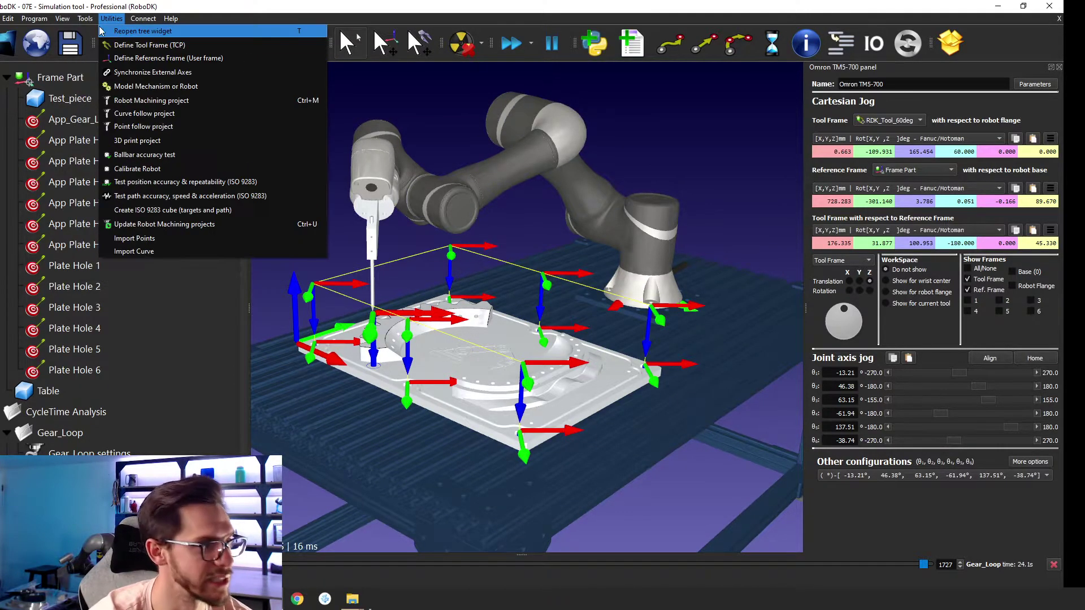
click(103, 273)
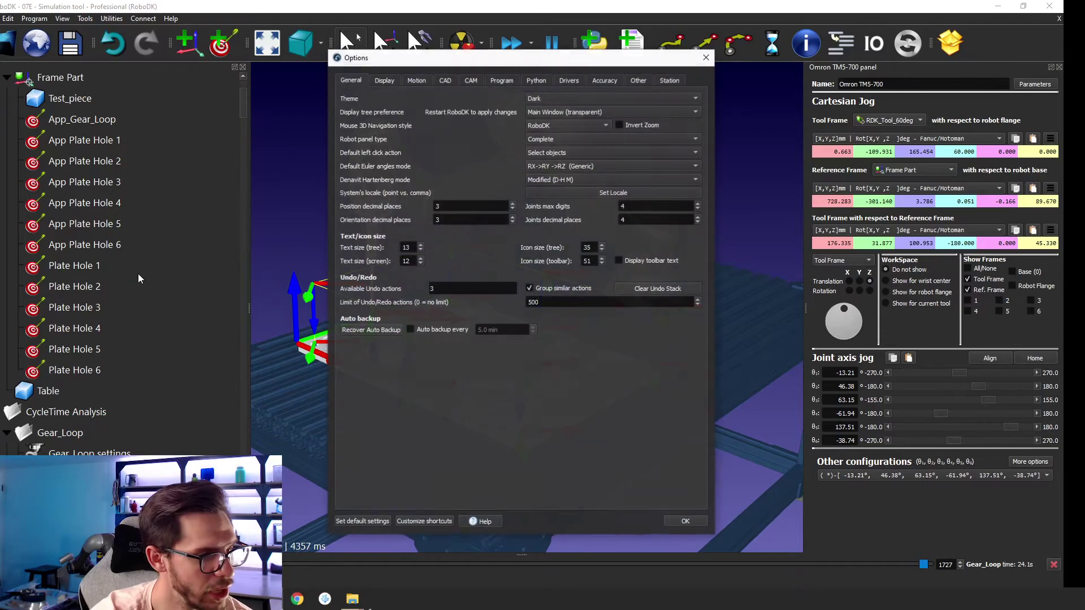
click(417, 80)
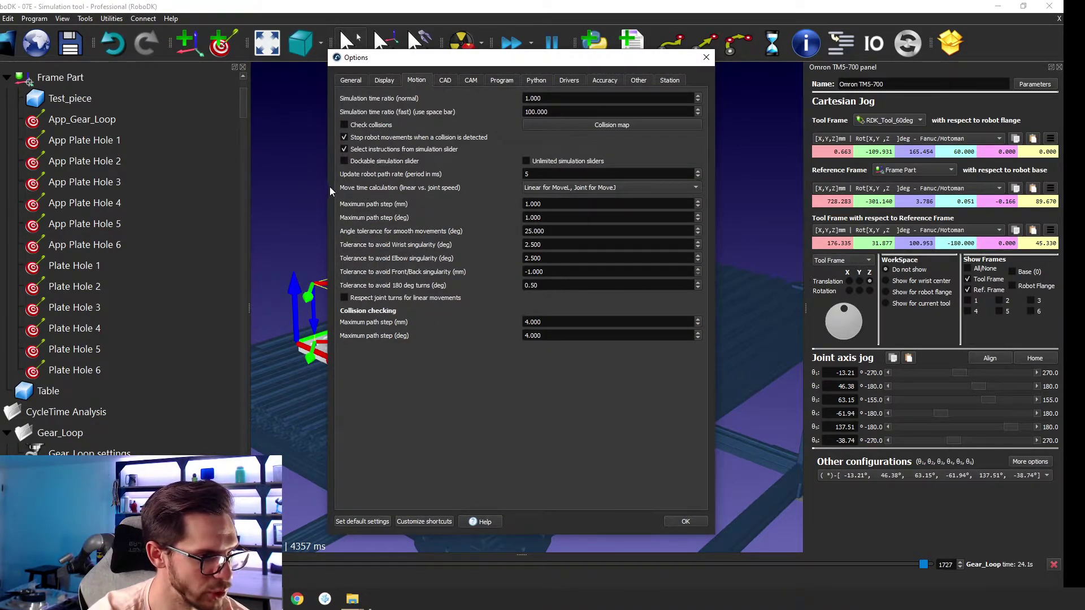
click(556, 187)
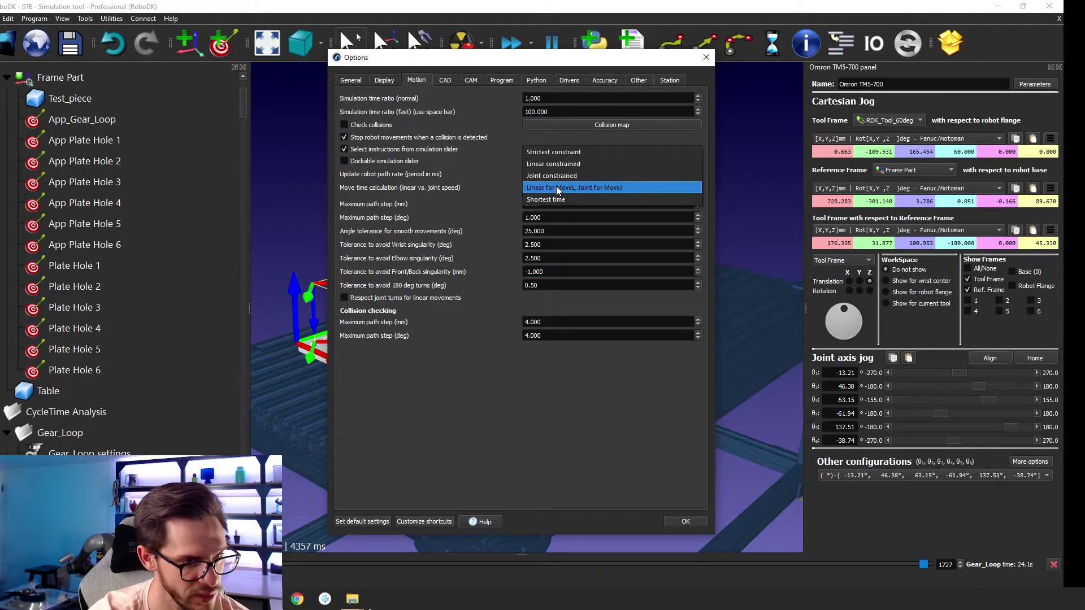
click(576, 153)
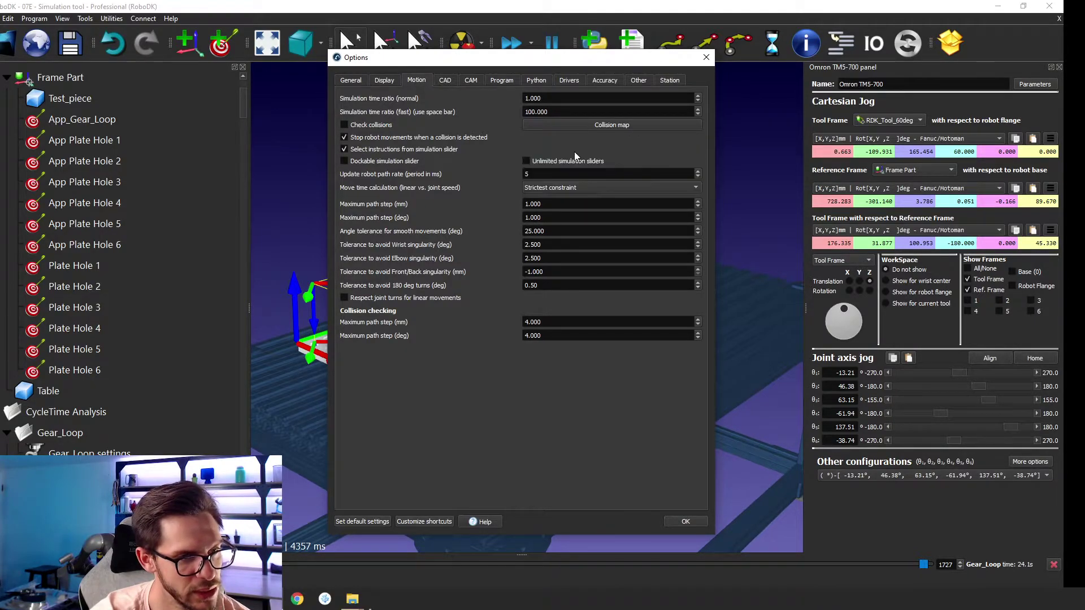
click(686, 521)
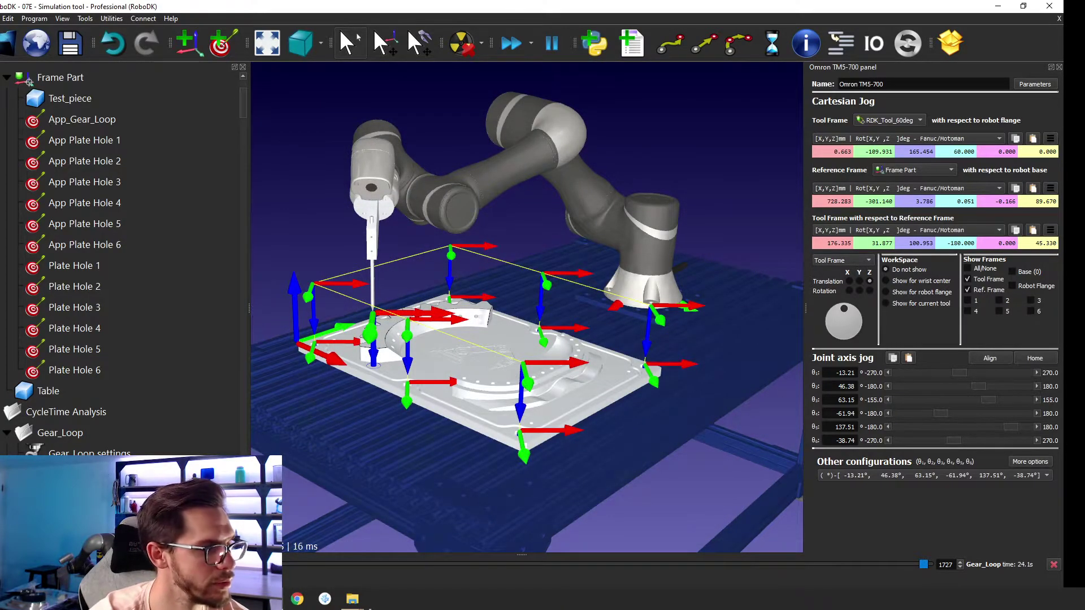
Run the Gear_Loop program again and delete it from the Gear_Loop folder.
scroll(220, 415, down, 2)
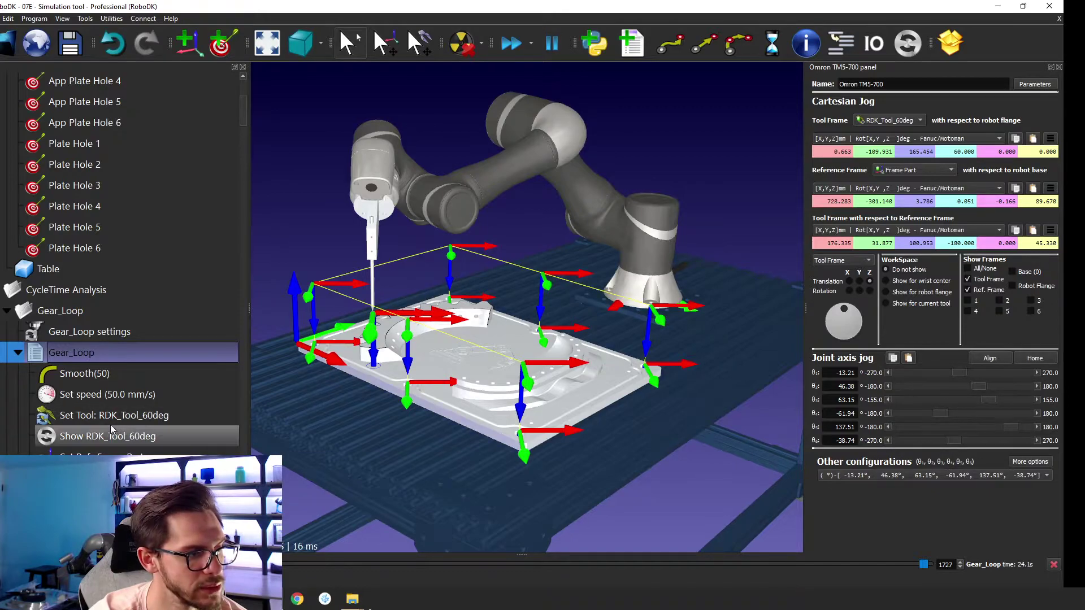
double_click(119, 346)
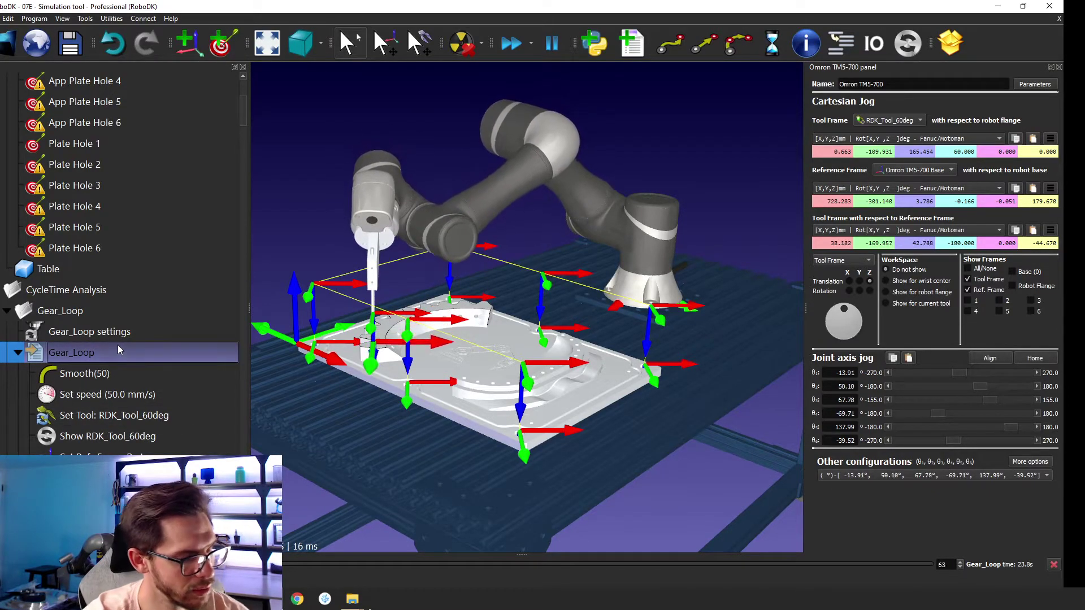
click(18, 352)
key(Delete)
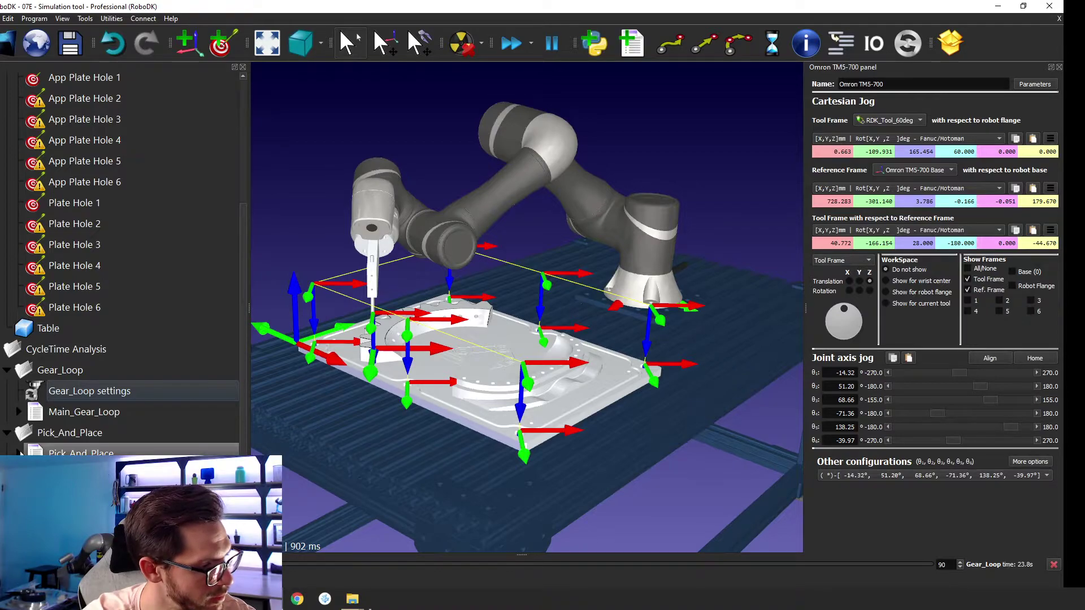
Activate the Frame Part reference and RDK_Tool_60deg in Pick_And_Place and move the robot linearly to App Plate Hole 1.
scroll(34, 451, down, 5)
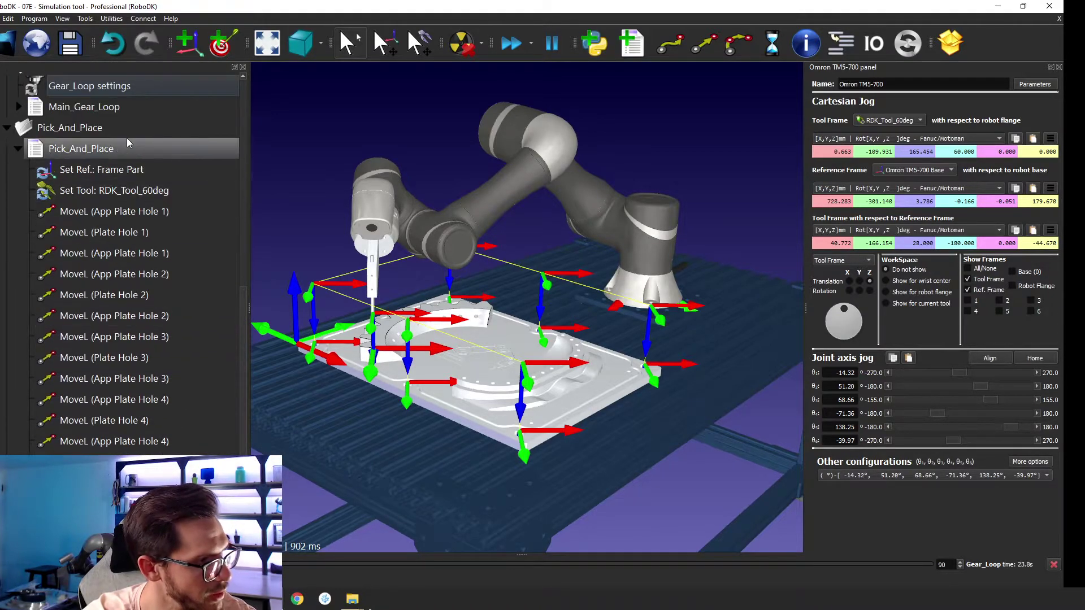
click(100, 214)
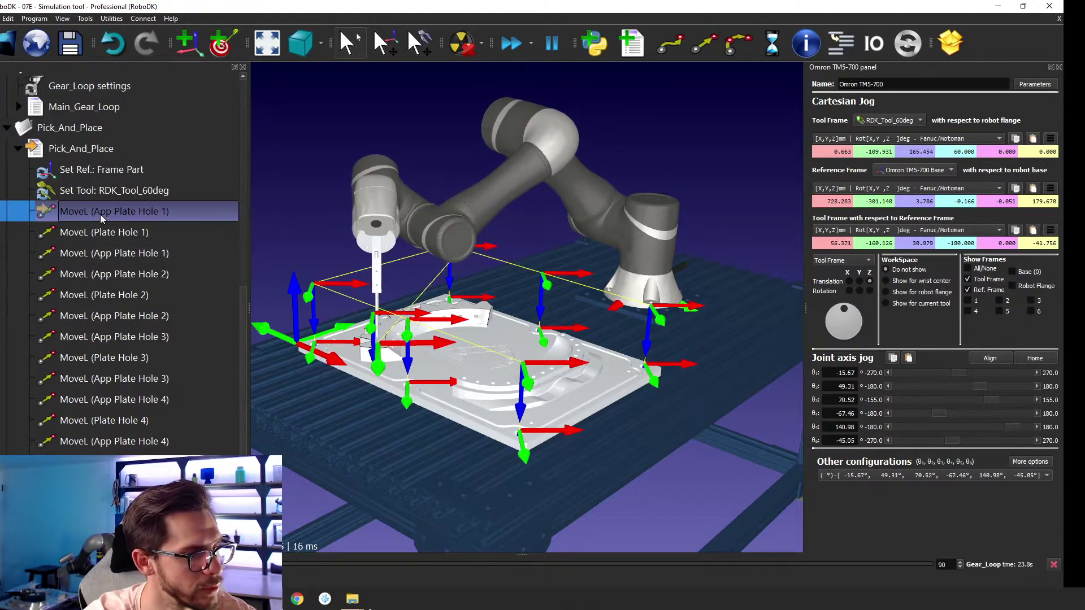
click(88, 170)
click(99, 196)
double_click(103, 219)
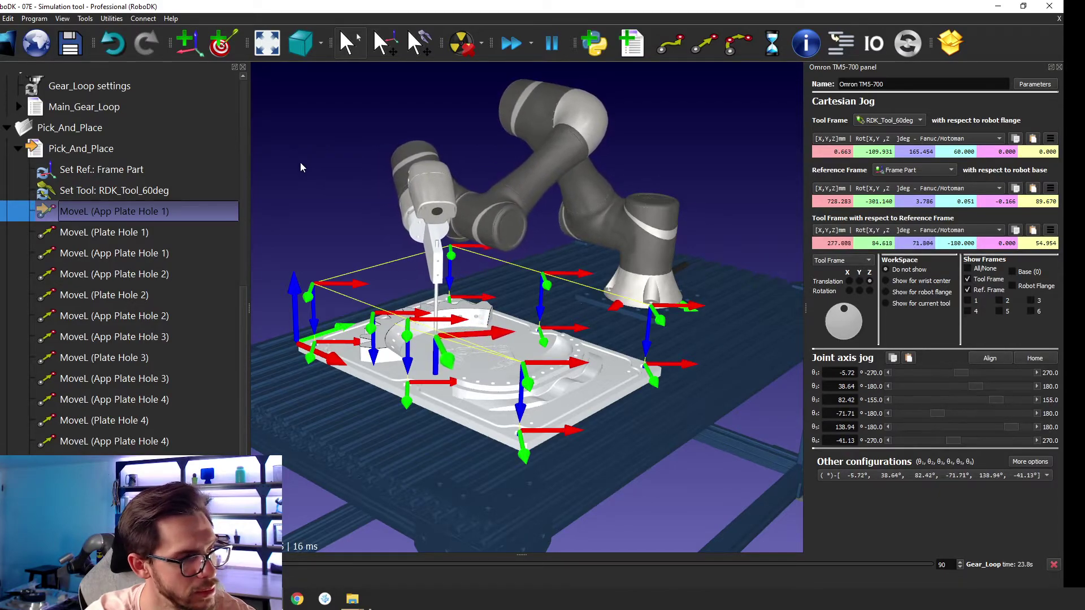
Set the Omron TM5-700's linear speed to 500 mm/s in the robot parameters.
click(1035, 84)
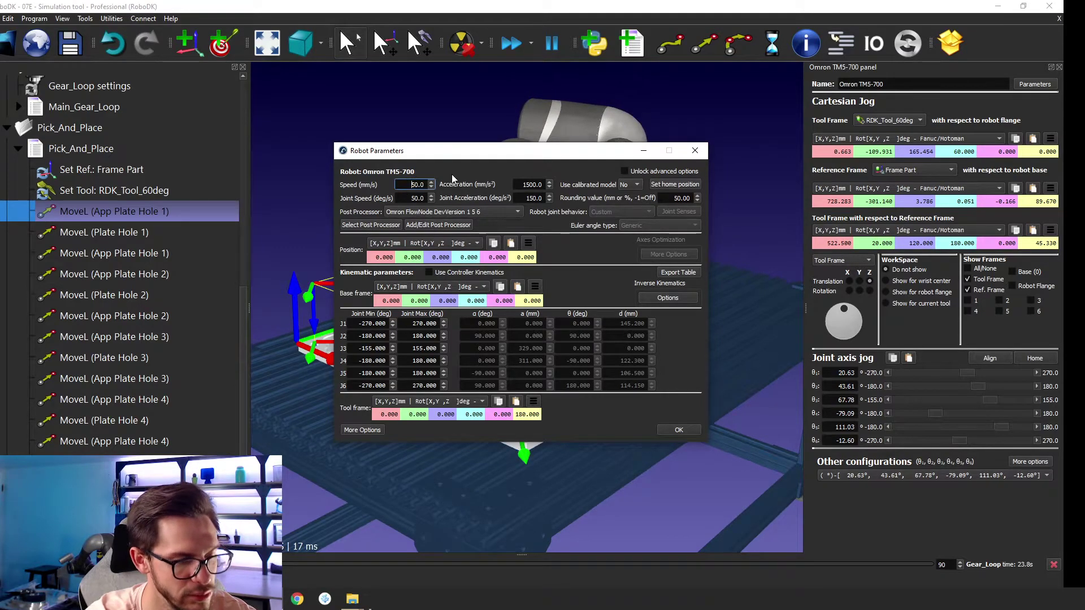
double_click(417, 185)
text(540)
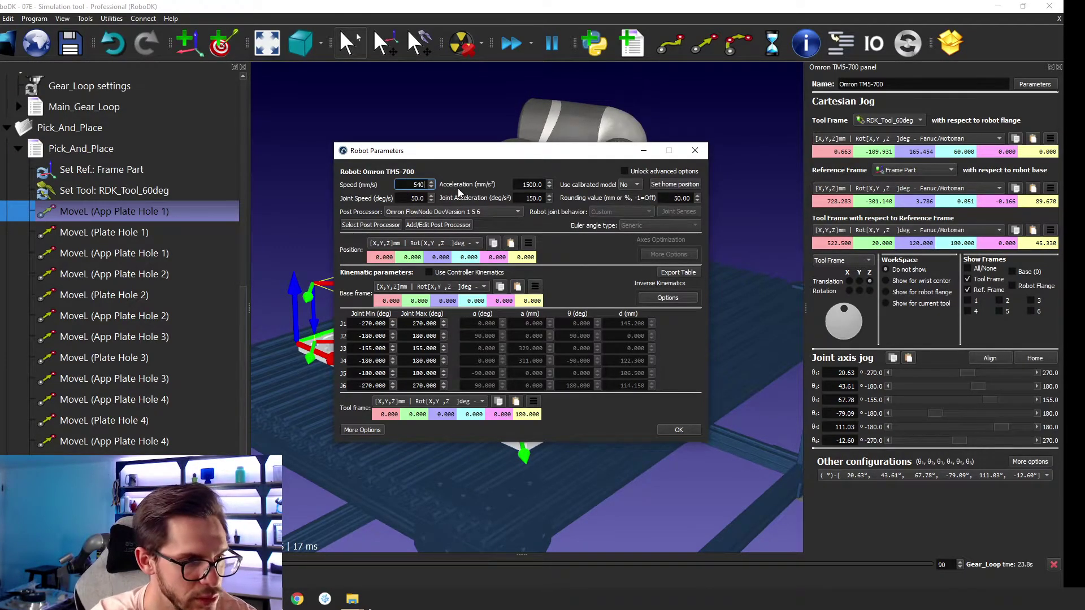
key(BackSpace)
key(BackSpace)
text(00)
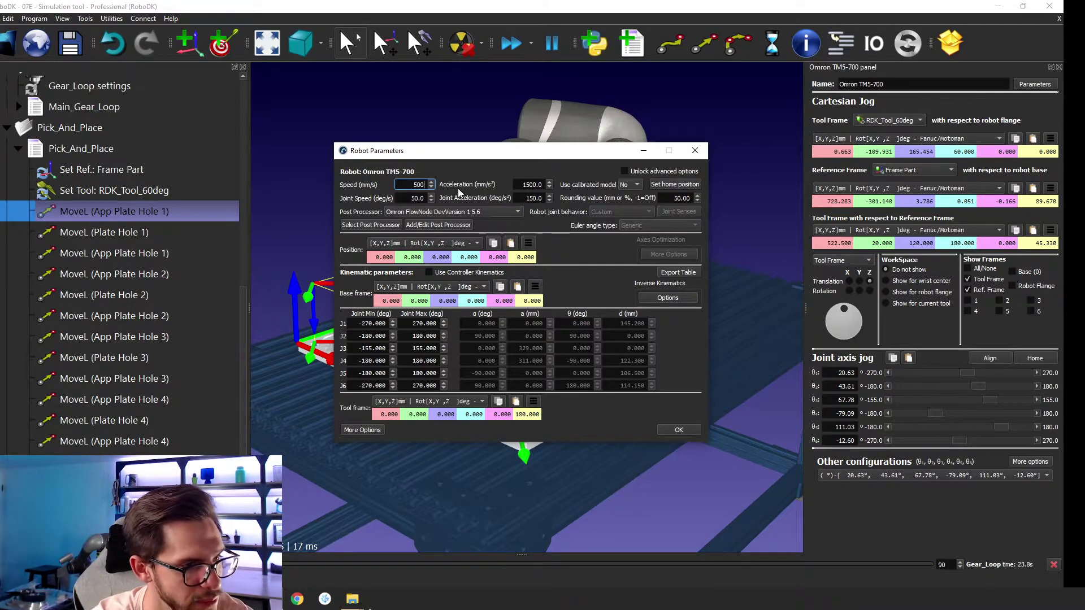
click(534, 198)
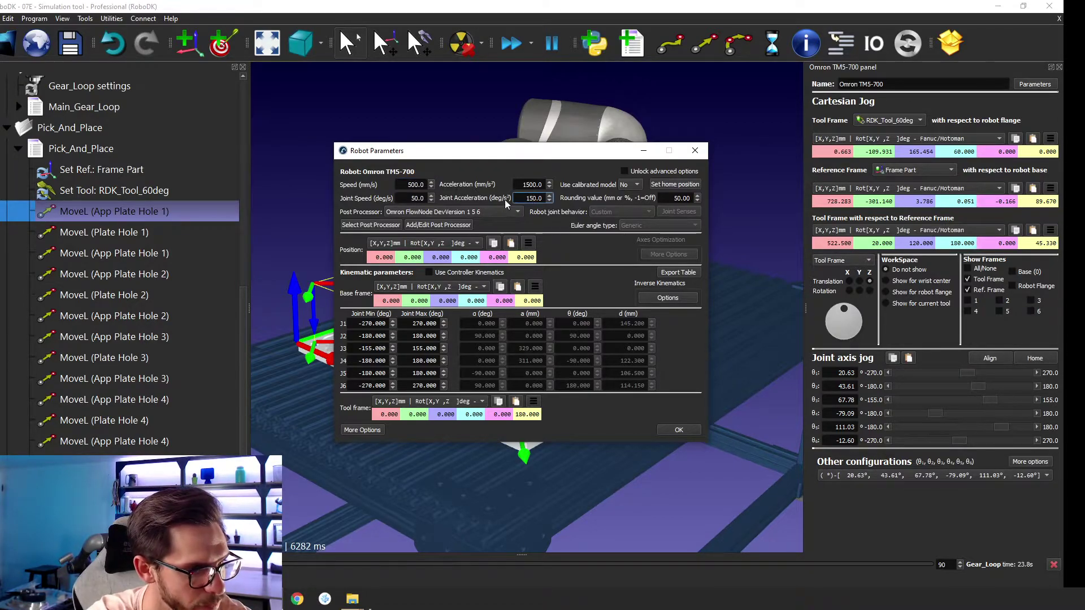
click(690, 428)
Time the Pick_And_Place program and return the robot to App Plate Hole 1.
double_click(106, 147)
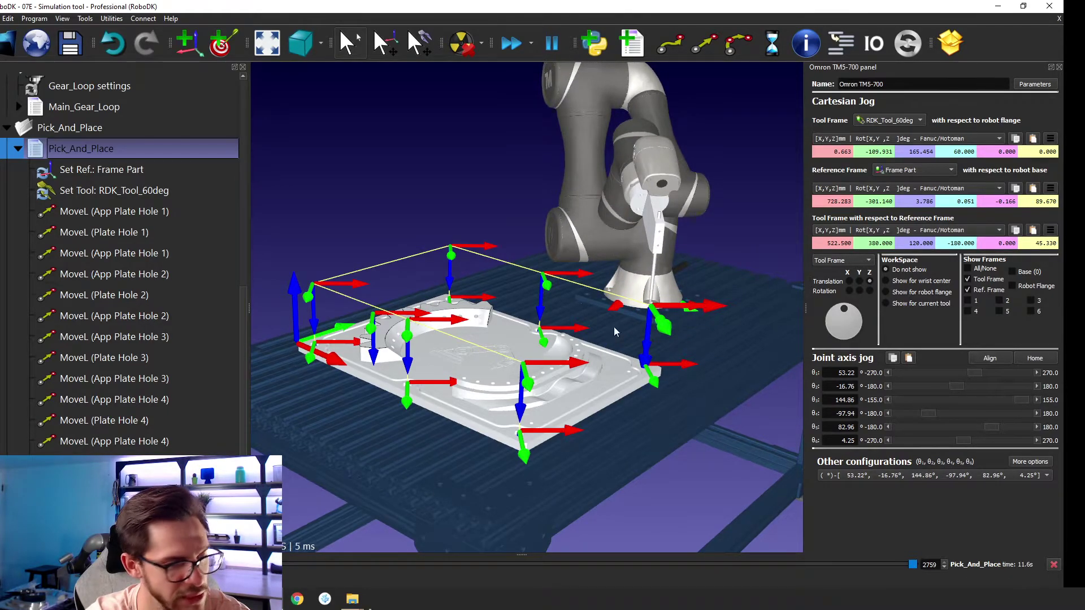
click(84, 19)
click(70, 229)
double_click(71, 212)
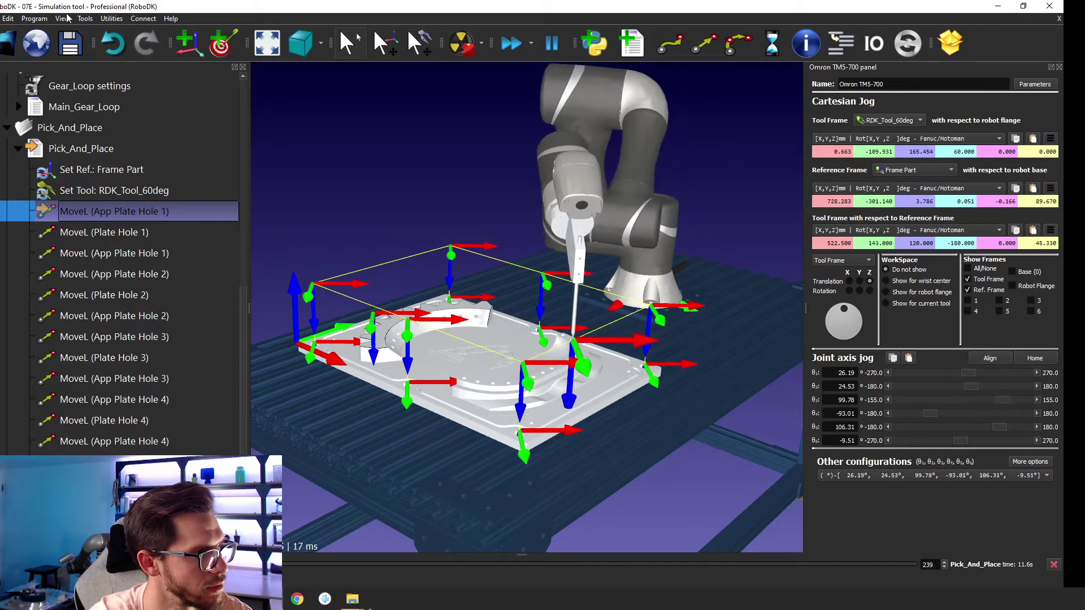
Change the move time calculation to Linear for MoveL, Joint for MoveJ in the motion options.
click(84, 18)
click(97, 275)
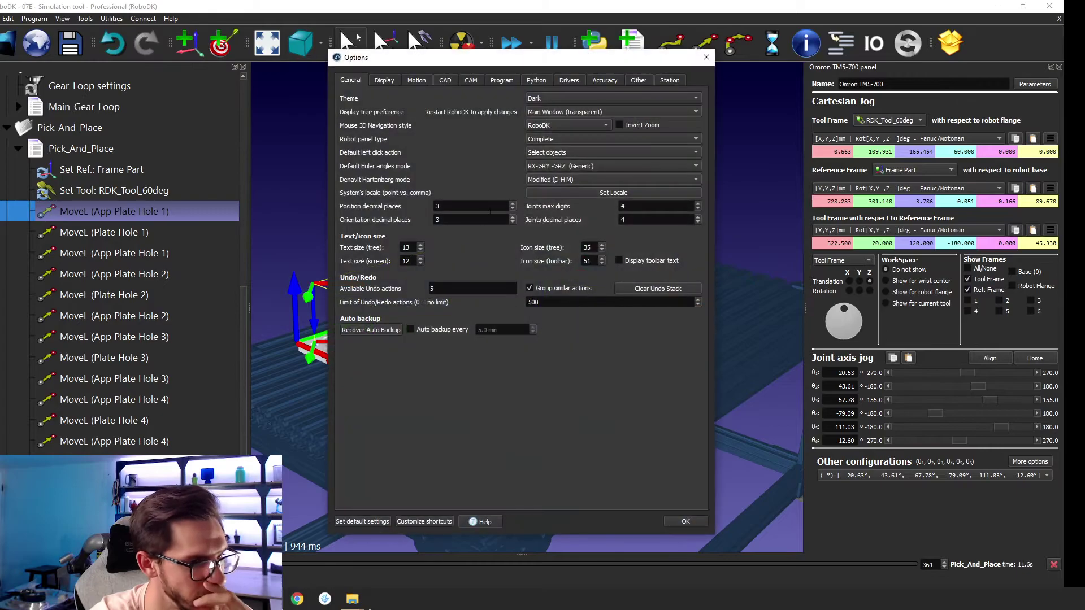
click(441, 82)
click(427, 79)
click(559, 187)
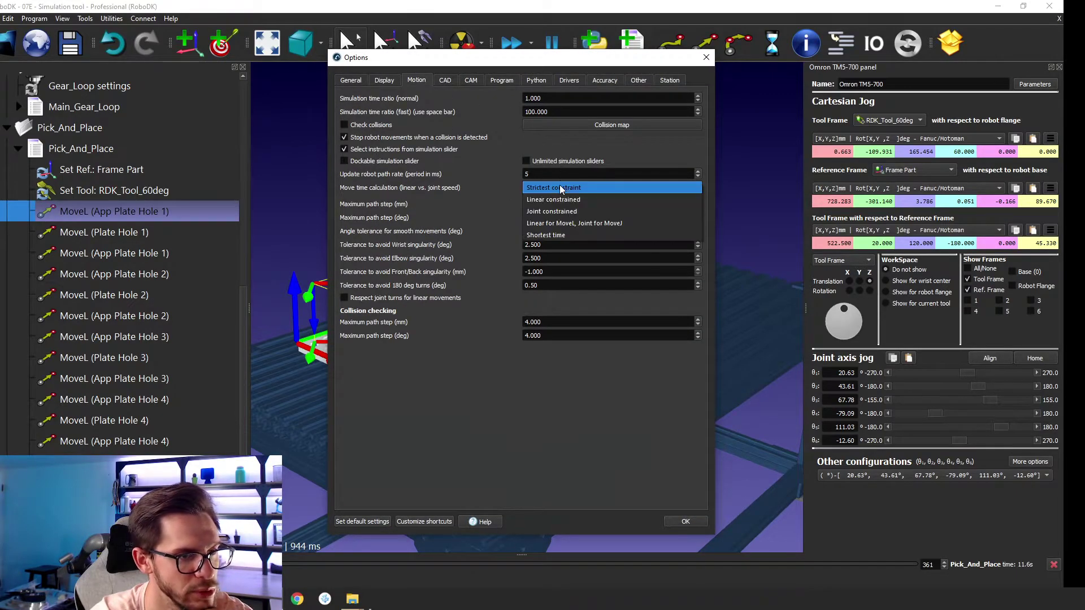
click(553, 226)
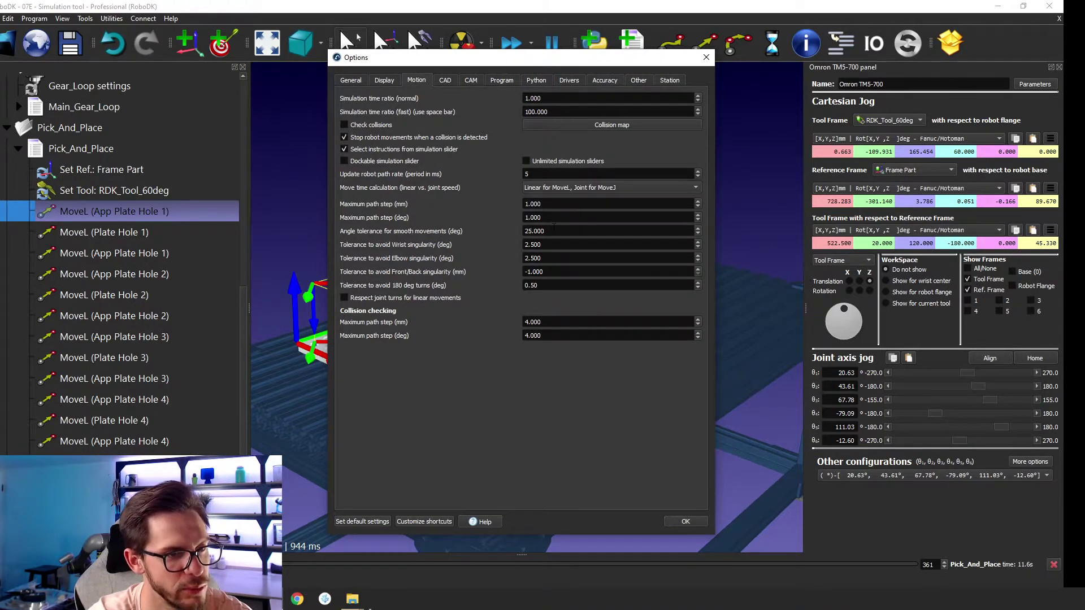
click(685, 521)
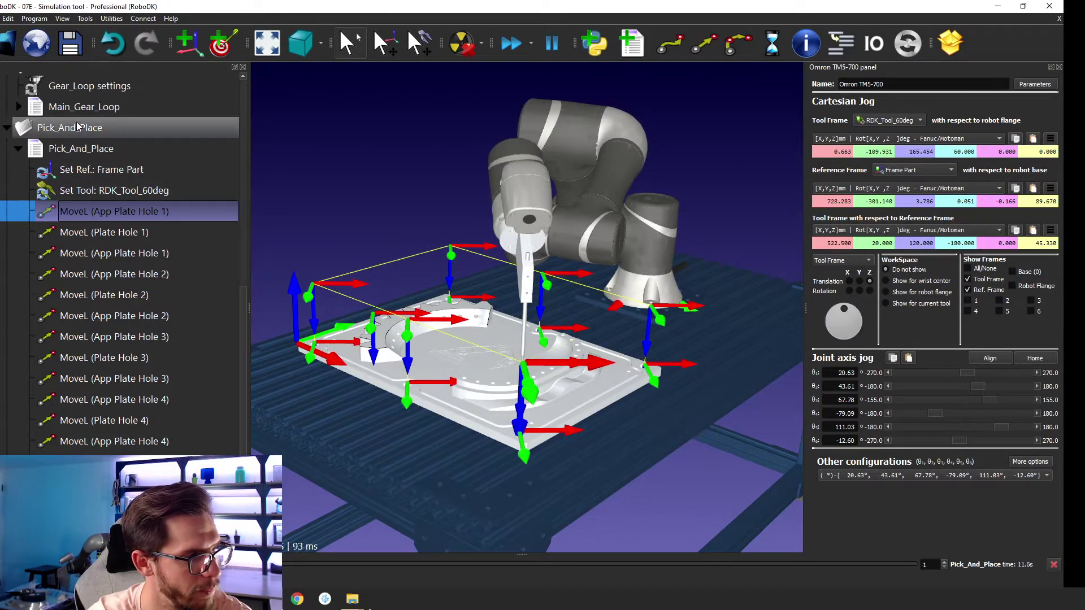
Time Pick_And_Place twice, returning the robot to App Plate Hole 1 between the two runs.
double_click(88, 150)
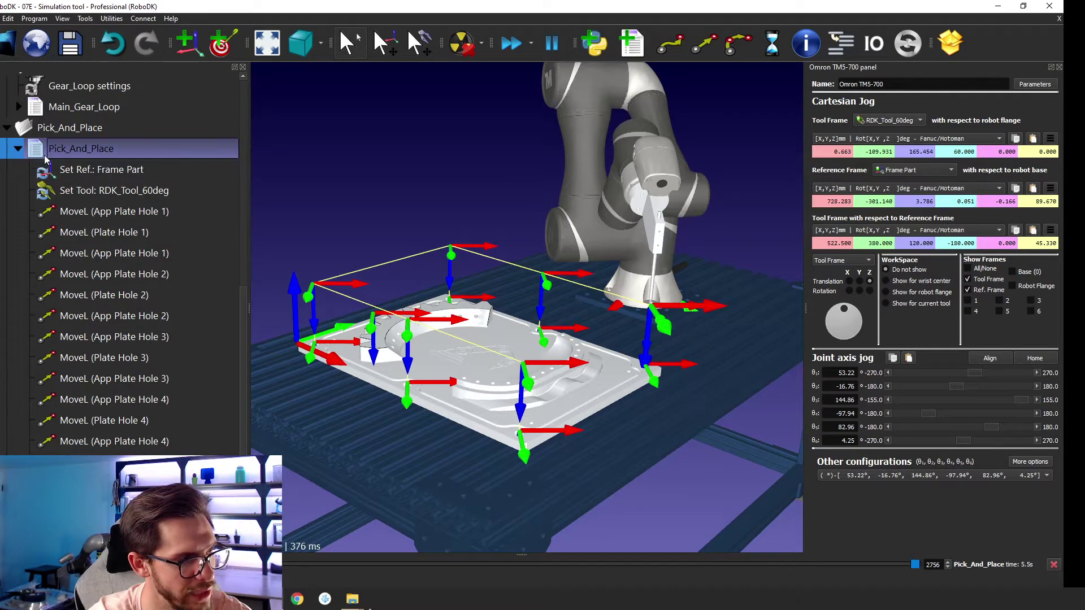
double_click(70, 210)
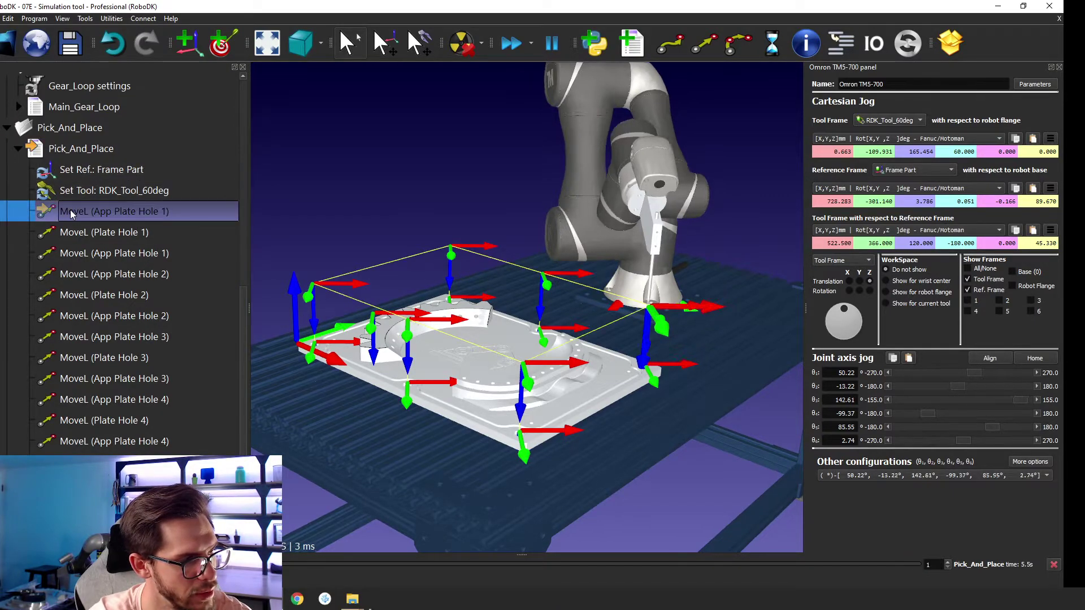
double_click(71, 148)
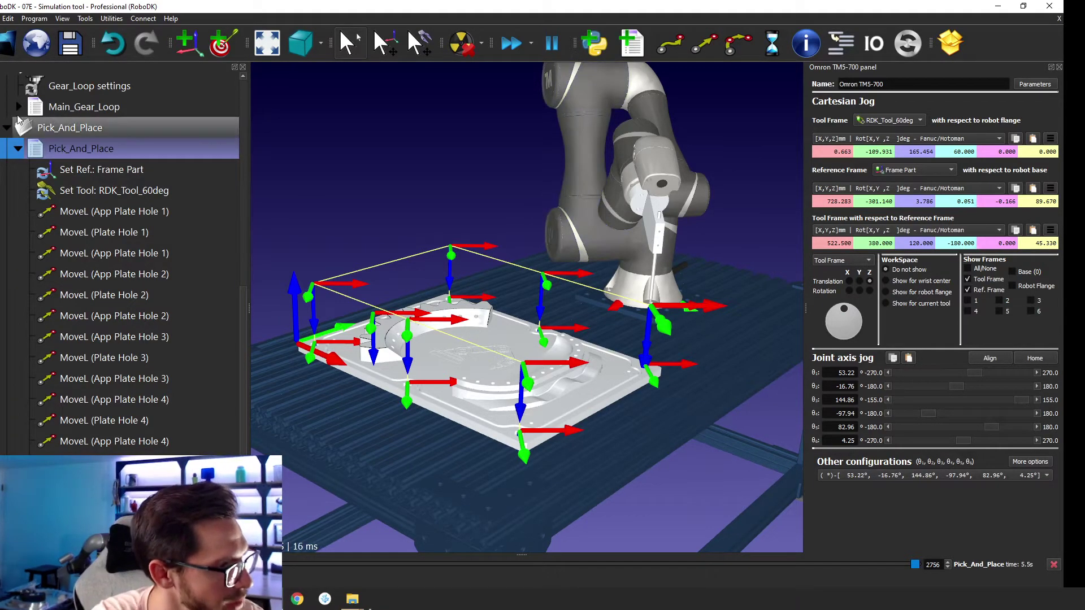
Switch the move time calculation back to Strictest constraint and time Pick_And_Place again starting from App Plate Hole 1.
click(86, 19)
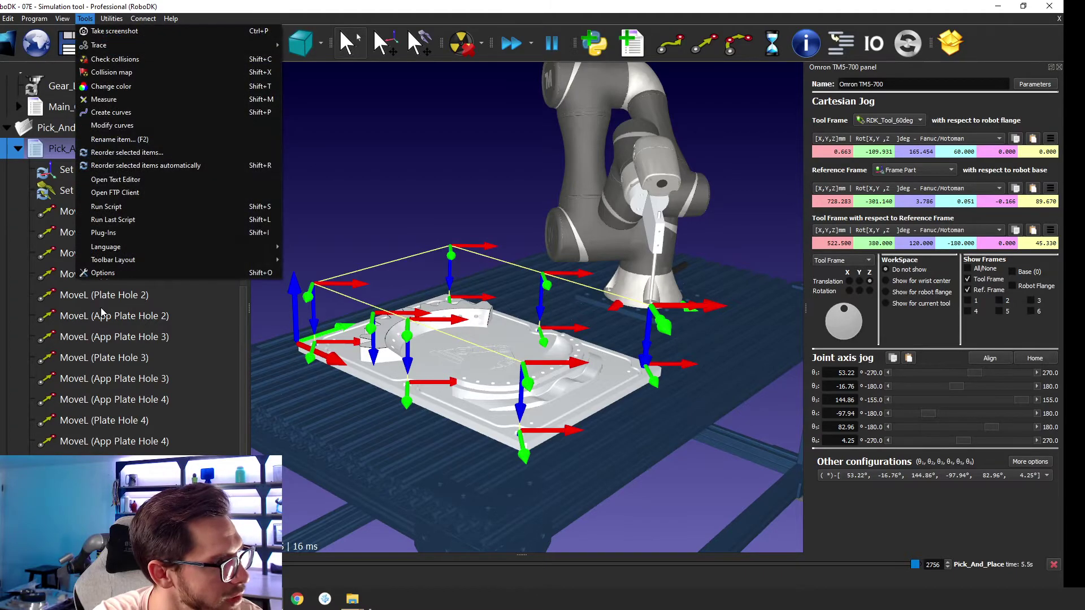
click(96, 273)
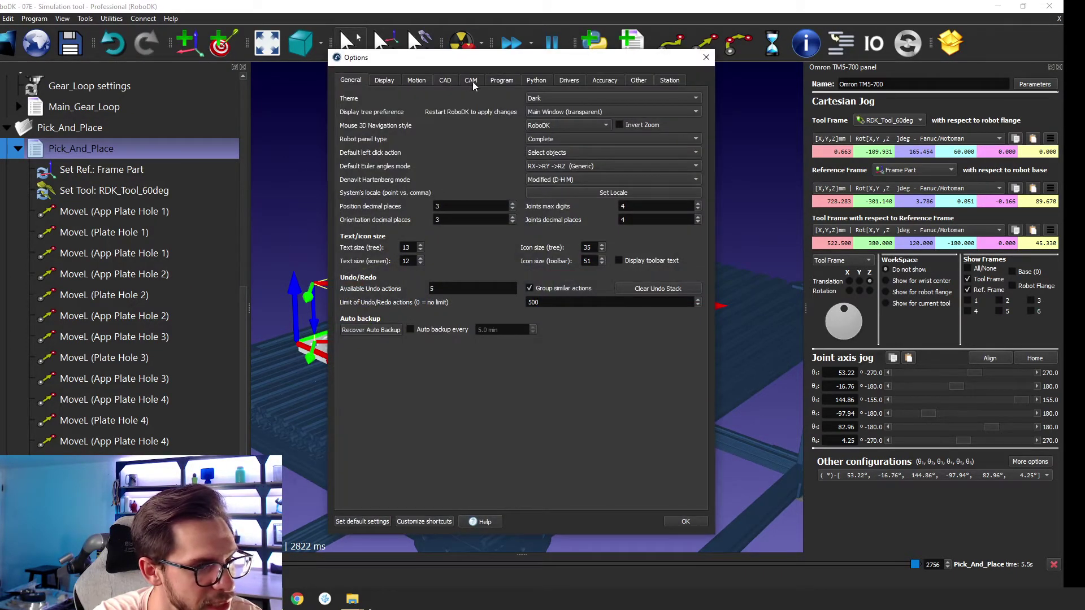
click(416, 80)
click(595, 188)
click(581, 151)
click(685, 522)
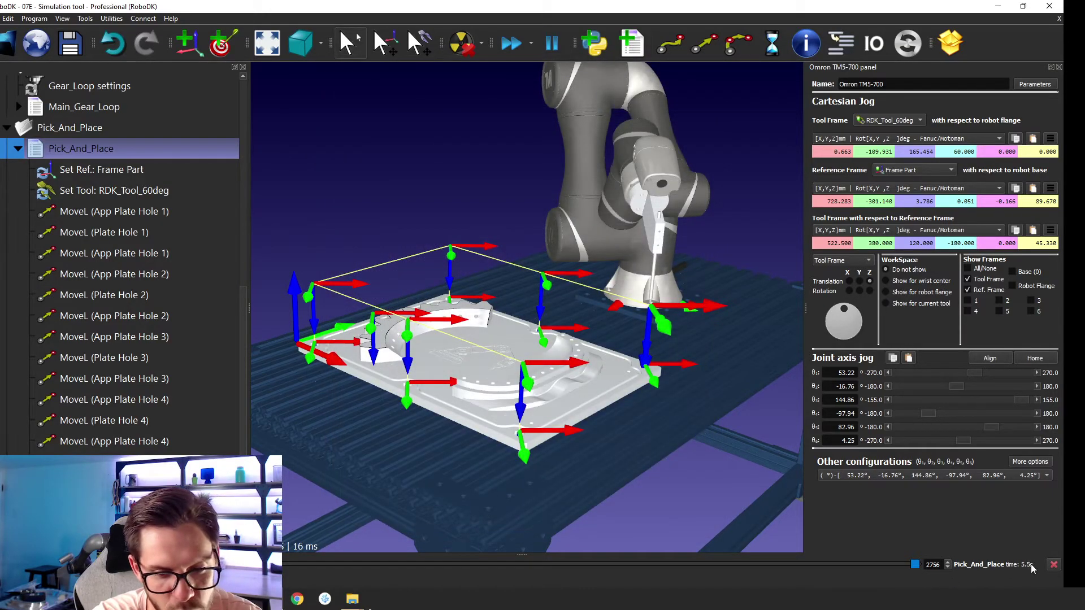
click(120, 211)
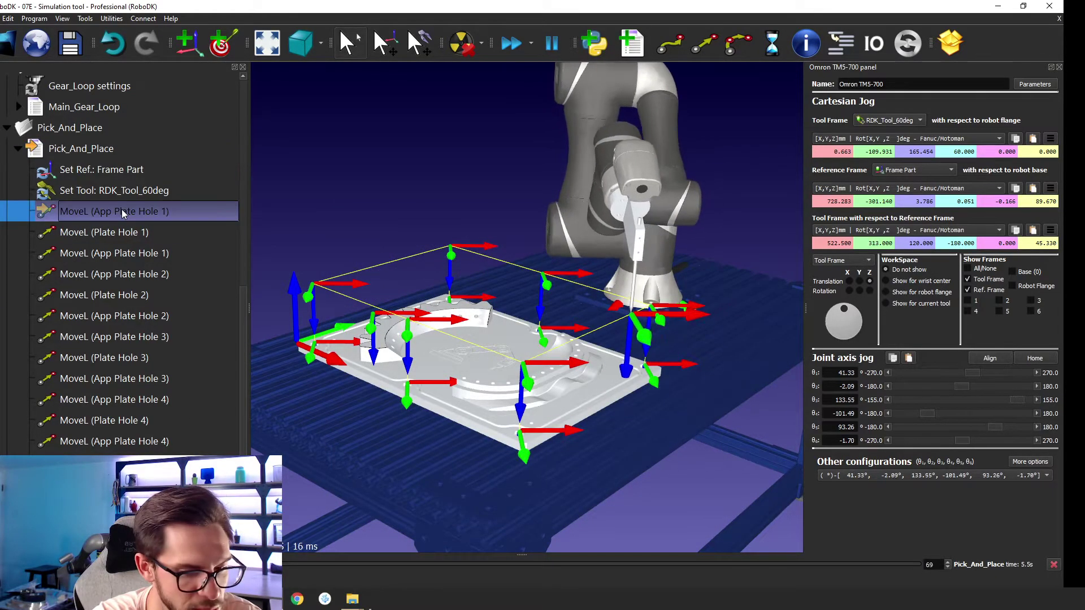
double_click(85, 148)
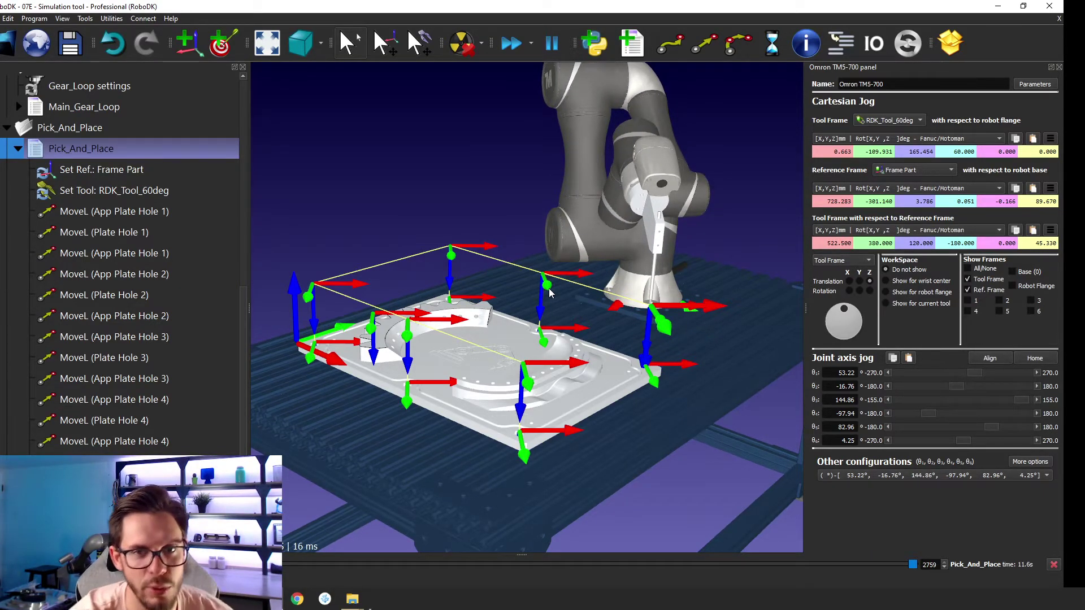
Set the robot's joint speed to 150 deg/s and its joint acceleration to 450 deg/s² in the robot parameters.
click(1037, 84)
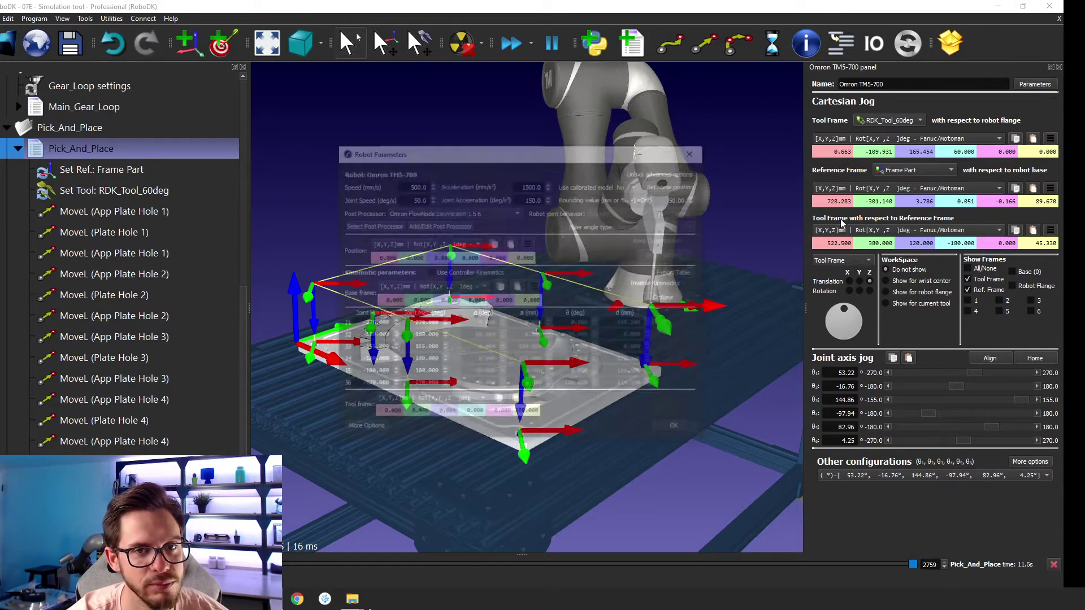
double_click(413, 197)
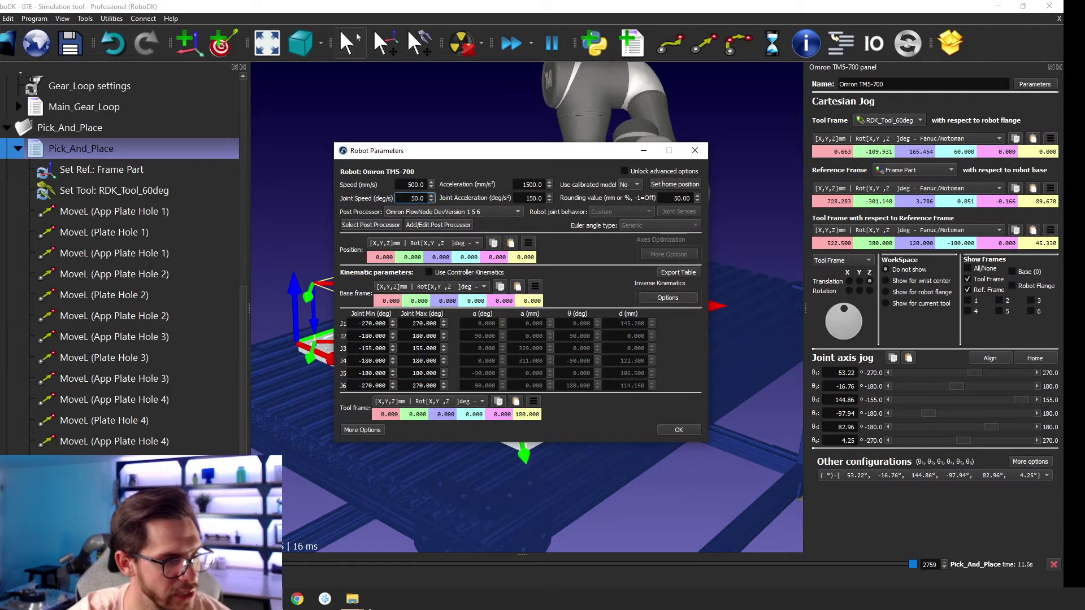
text(150)
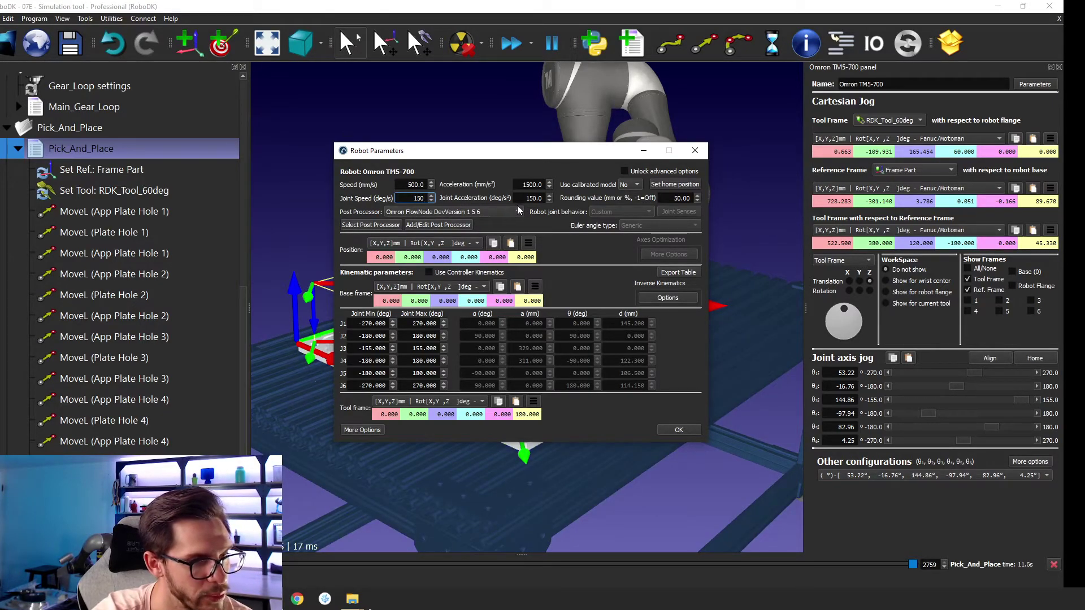
key(Tab)
text(450)
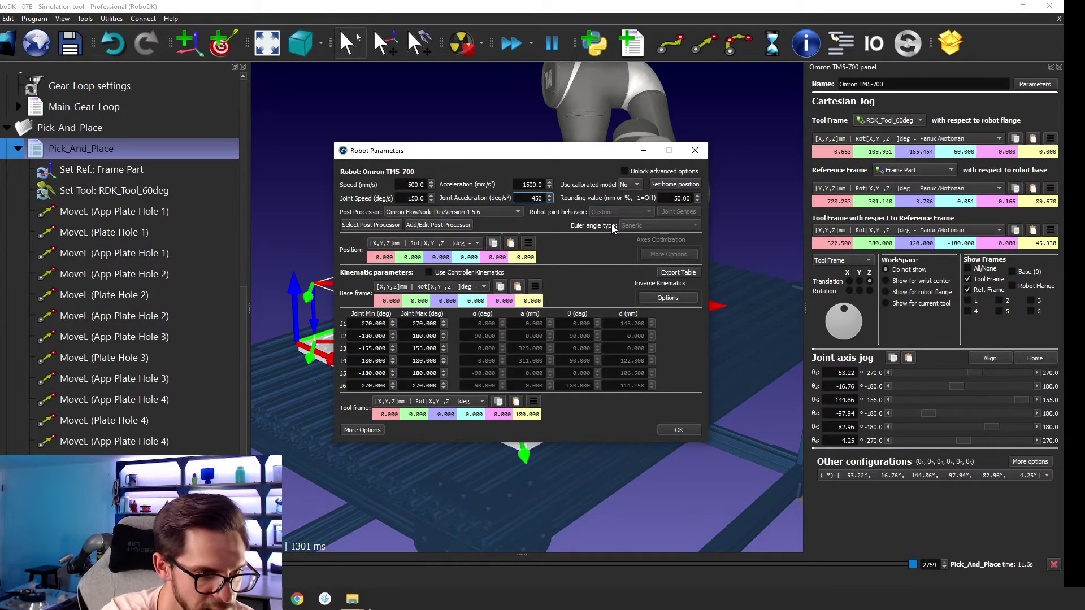
click(524, 184)
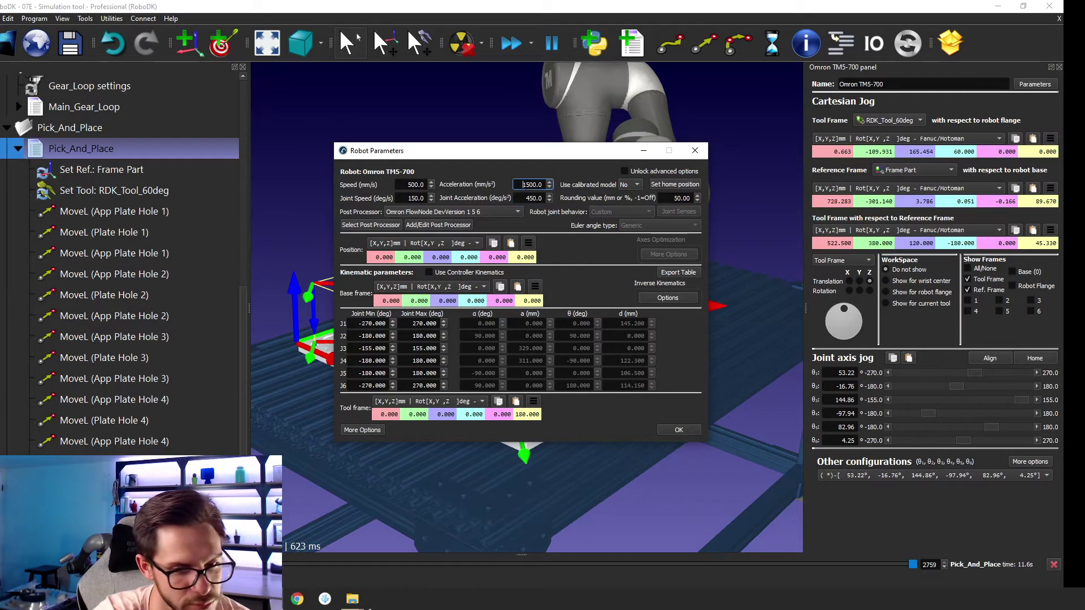
click(694, 430)
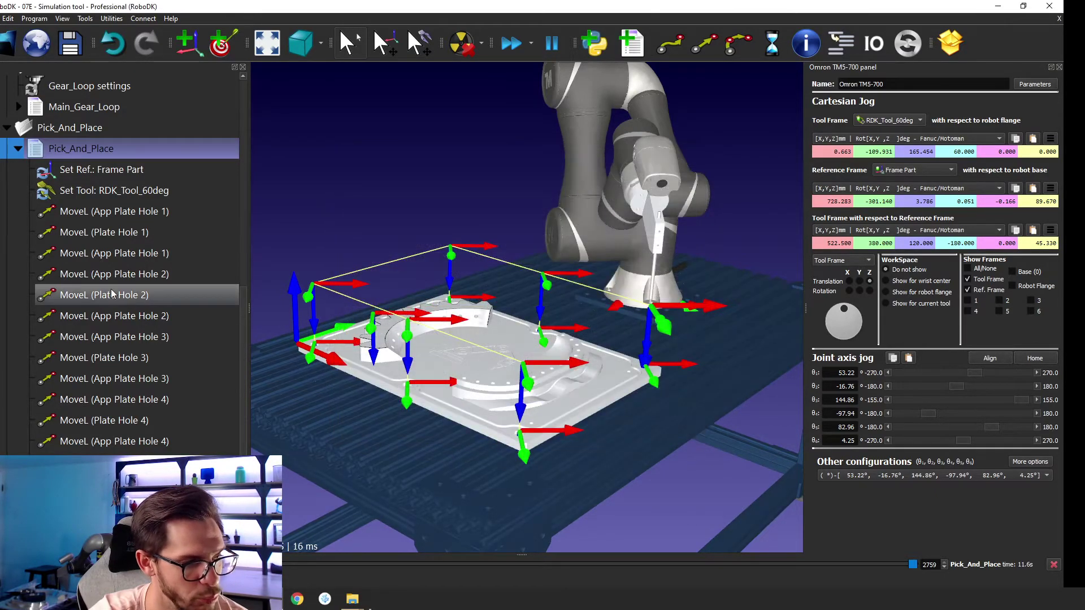
Return the robot to App Plate Hole 1 and time the Pick_And_Place program with the new joint limits.
double_click(104, 212)
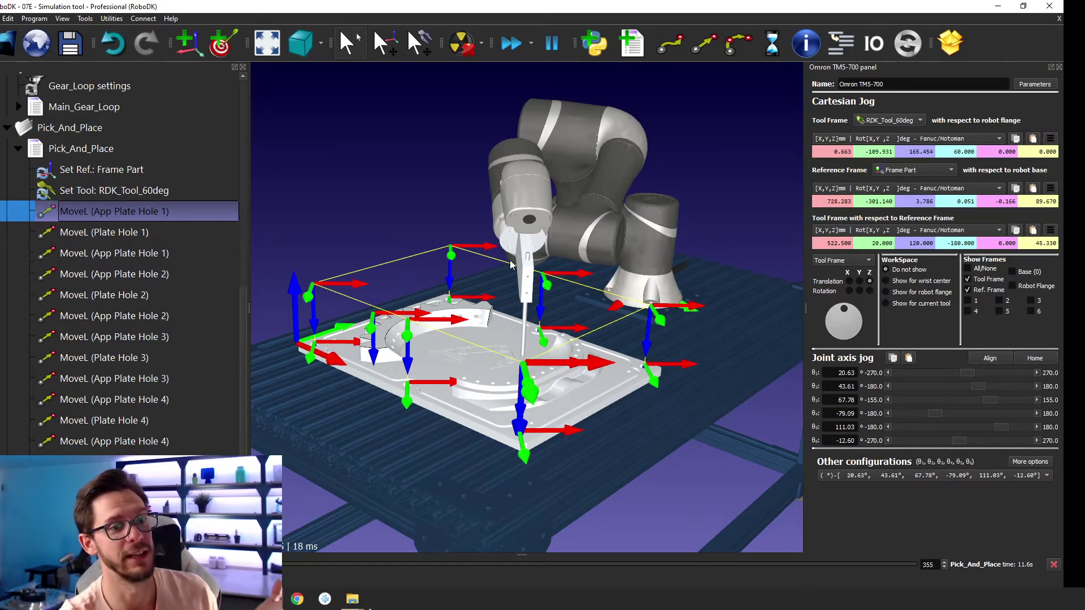
double_click(125, 156)
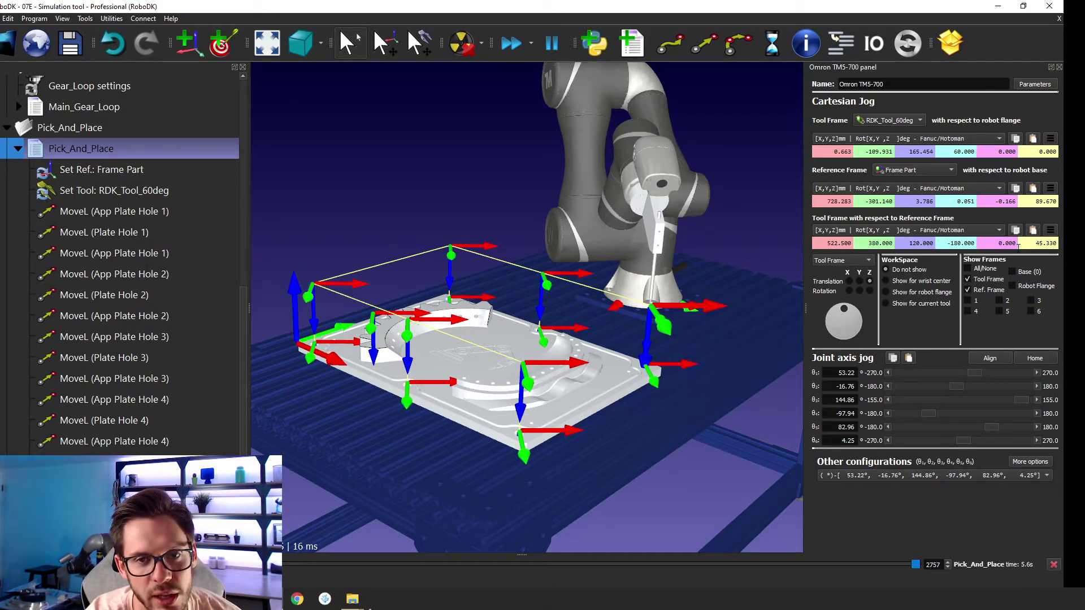
Review the linear speed and acceleration values in the robot parameters without changing them.
click(1033, 87)
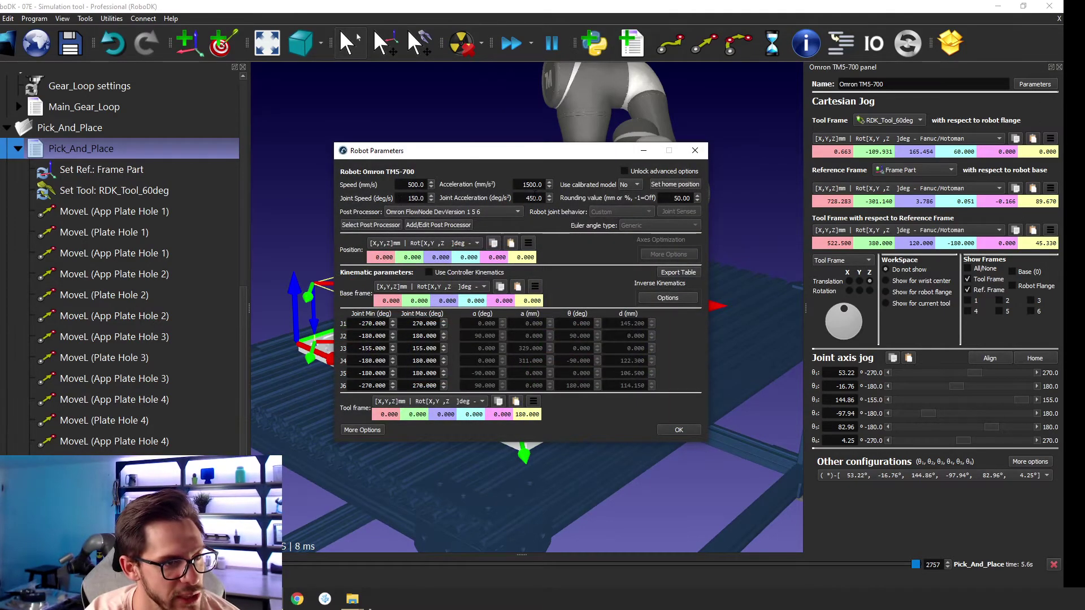
drag(639, 160, 625, 225)
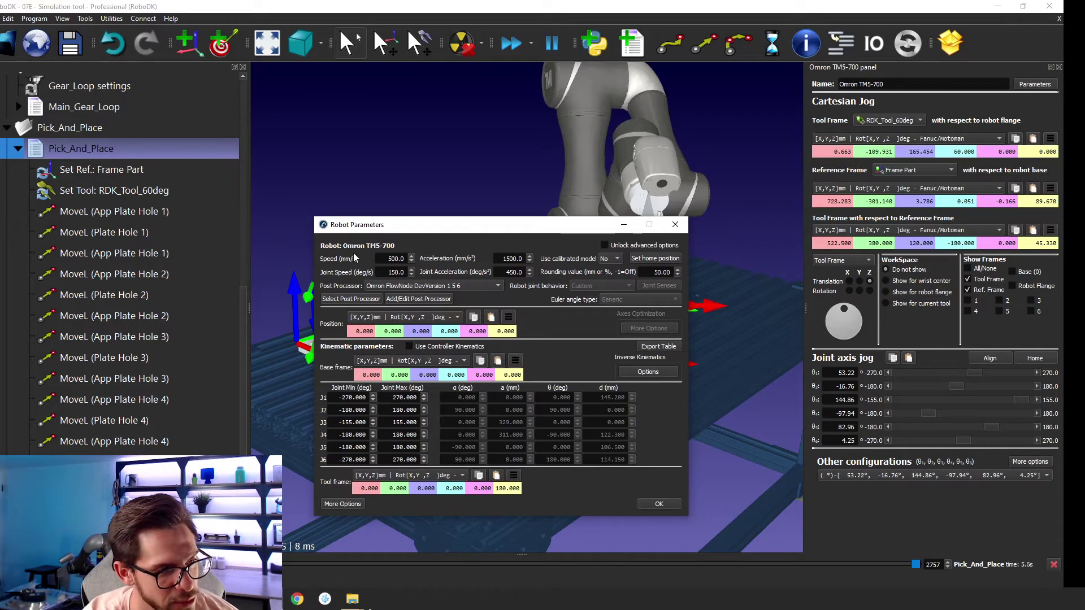
drag(377, 258, 470, 257)
double_click(512, 259)
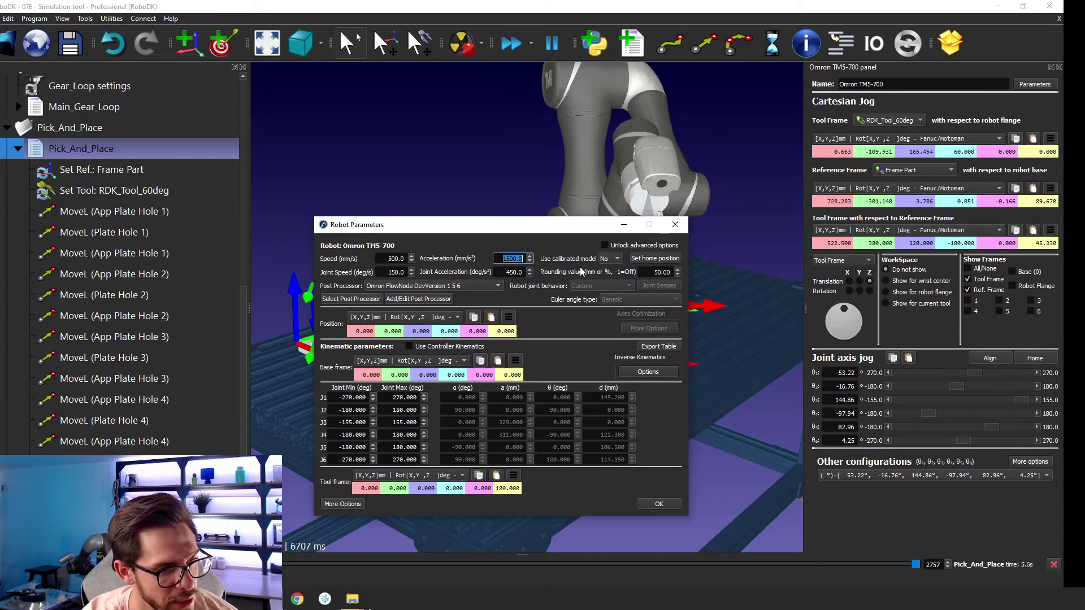
click(676, 225)
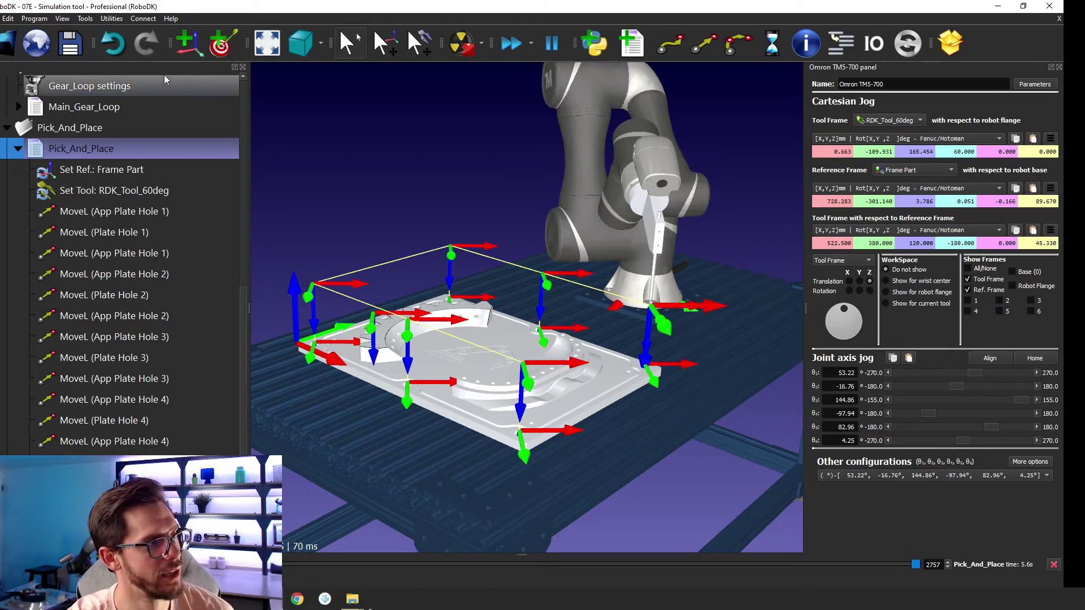
Set the move time calculation to Linear for MoveL, Joint for MoveJ in the motion options.
click(85, 18)
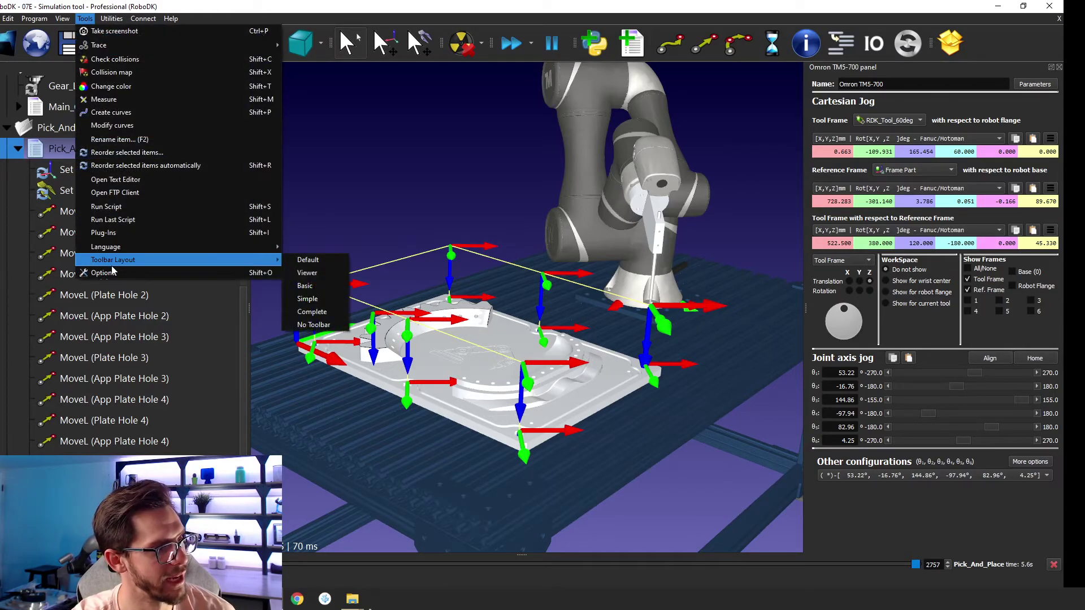
click(103, 273)
click(418, 80)
click(554, 189)
click(548, 225)
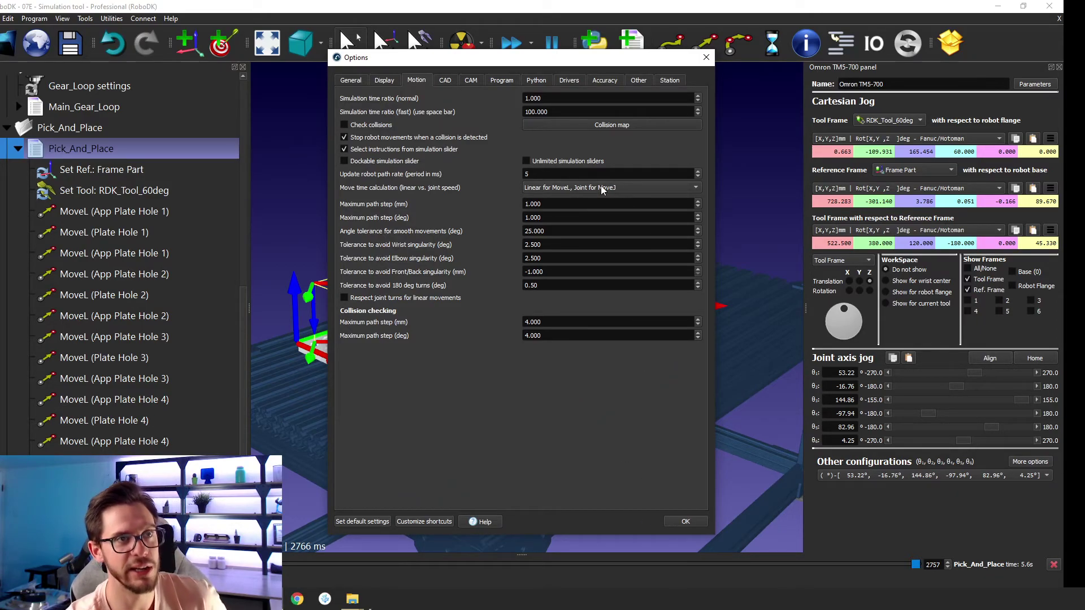
click(677, 521)
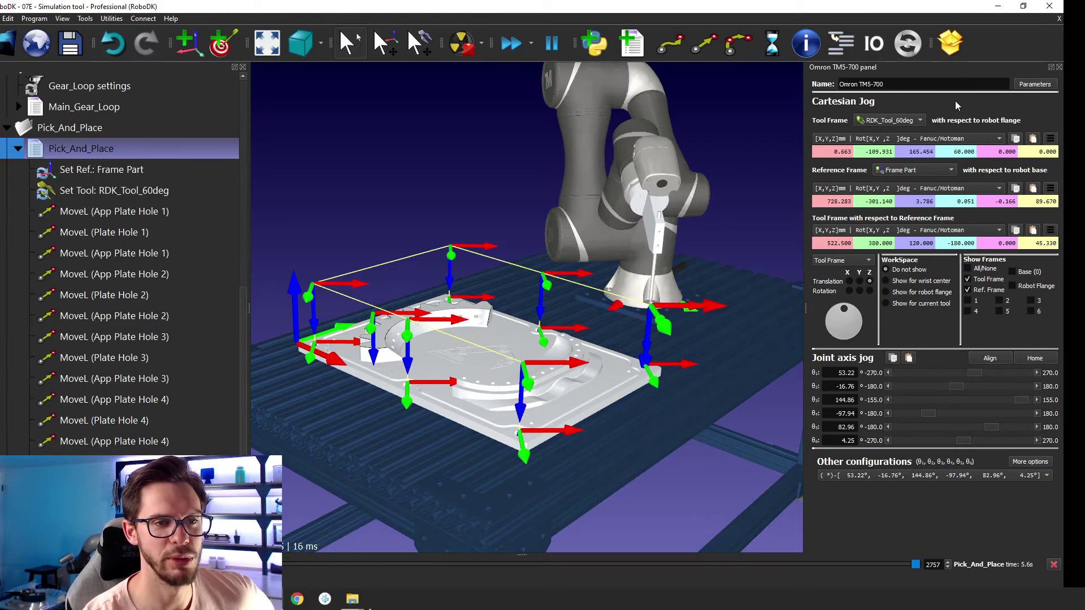
Check the Omron TM5-700's speed, acceleration and rounding settings in the robot parameters once more.
click(1034, 84)
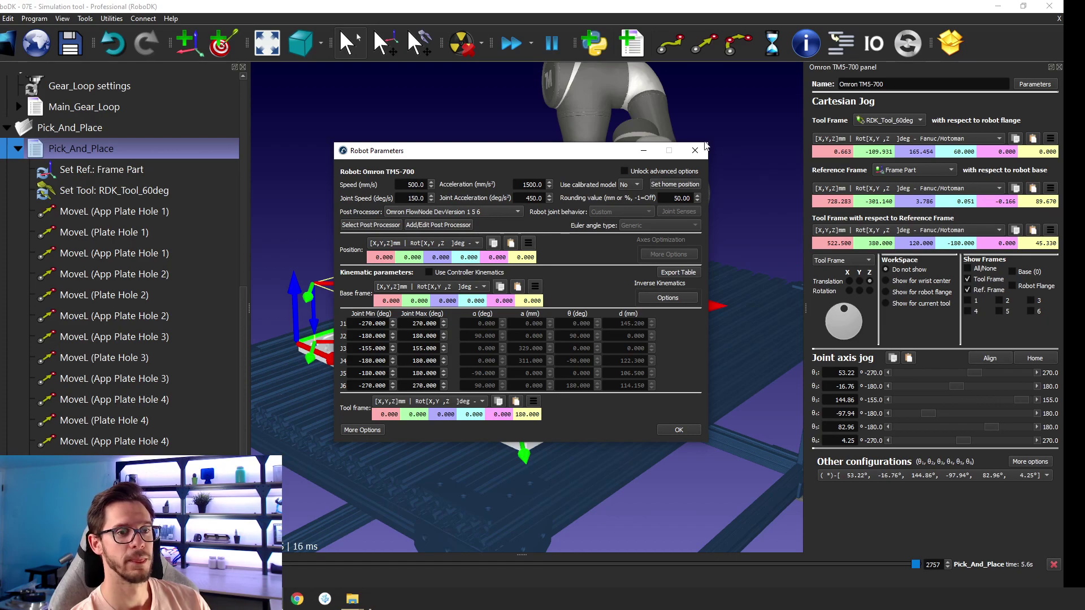
click(689, 432)
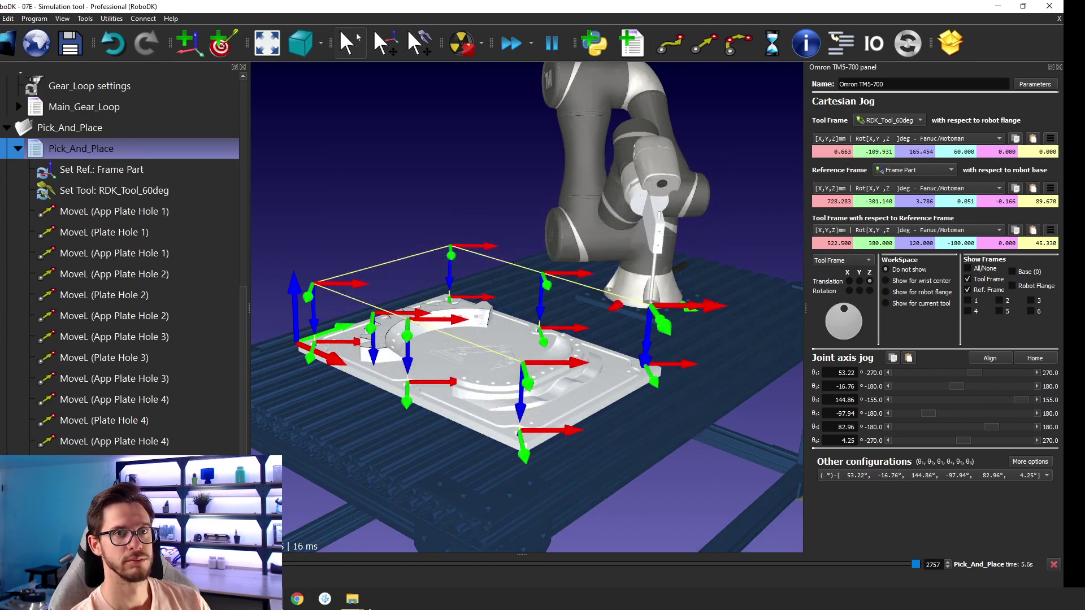